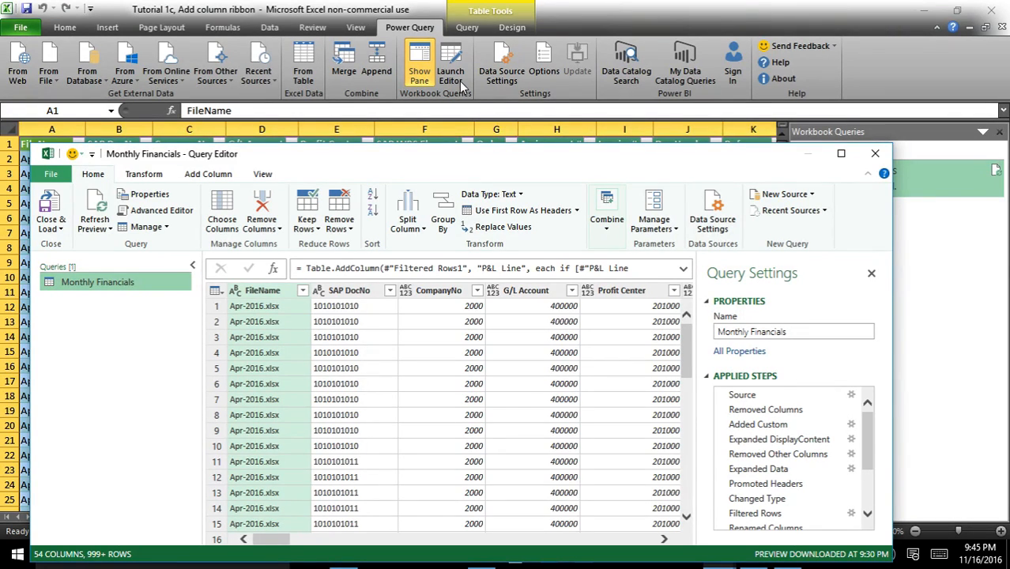
# Maximize the Query Editor window for the Monthly Financials query.
pyautogui.doubleClick(483, 162)
pyautogui.click(958, 9)
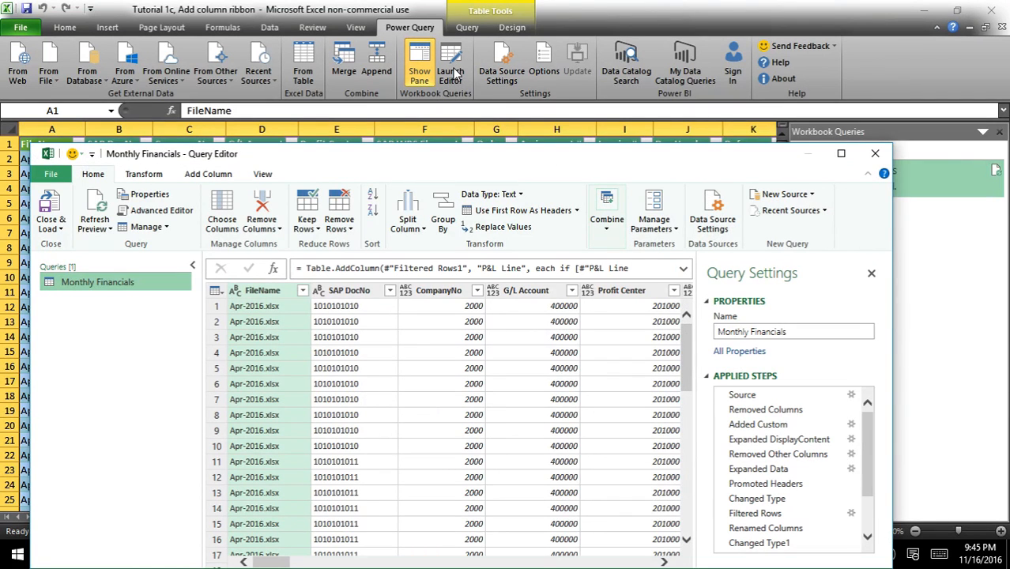
pyautogui.doubleClick(540, 164)
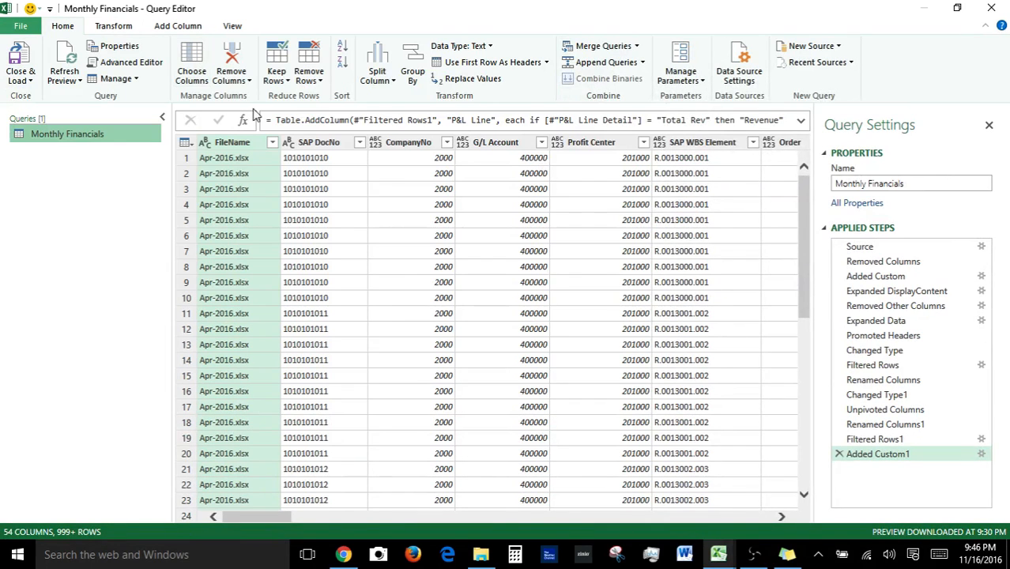
# Browse the Query Editor ribbon tabs and the Monthly Financials query's context menu.
pyautogui.click(103, 28)
pyautogui.click(174, 29)
pyautogui.click(238, 28)
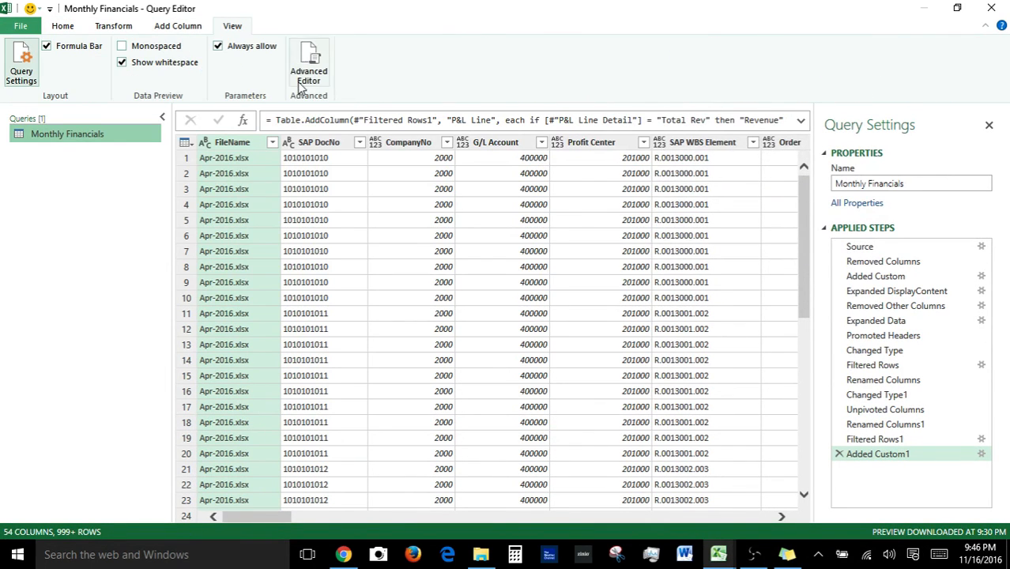
pyautogui.rightClick(79, 135)
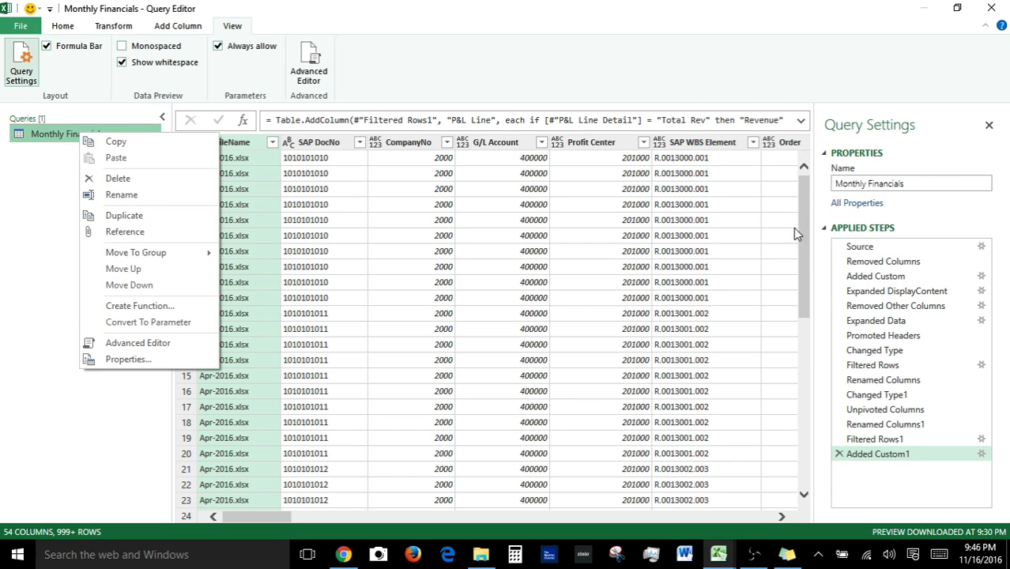
# Examine the Source and Expanded DisplayContent applied steps and their context menu options.
pyautogui.click(869, 249)
pyautogui.click(869, 248)
pyautogui.rightClick(871, 250)
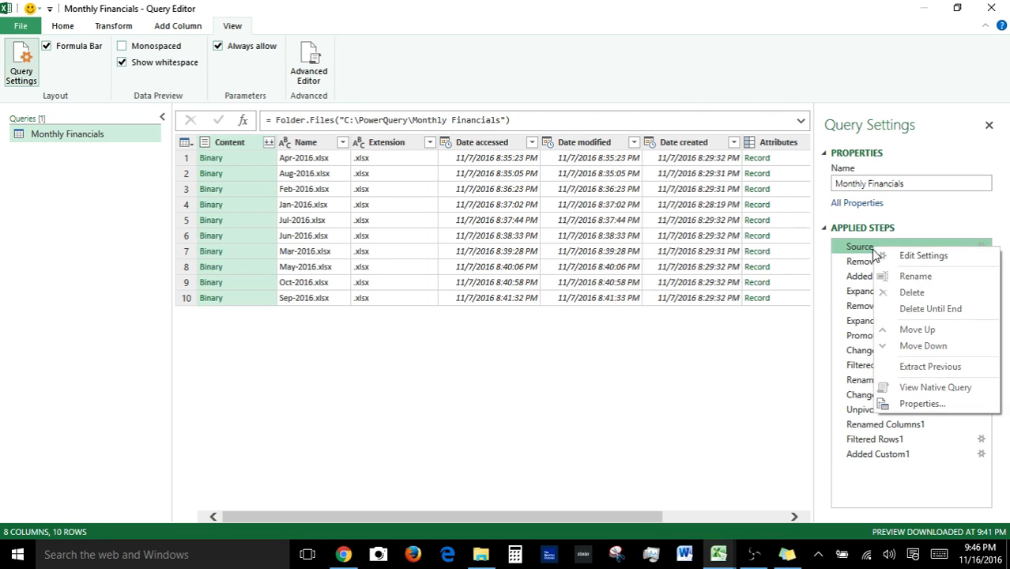
pyautogui.click(859, 291)
pyautogui.rightClick(859, 293)
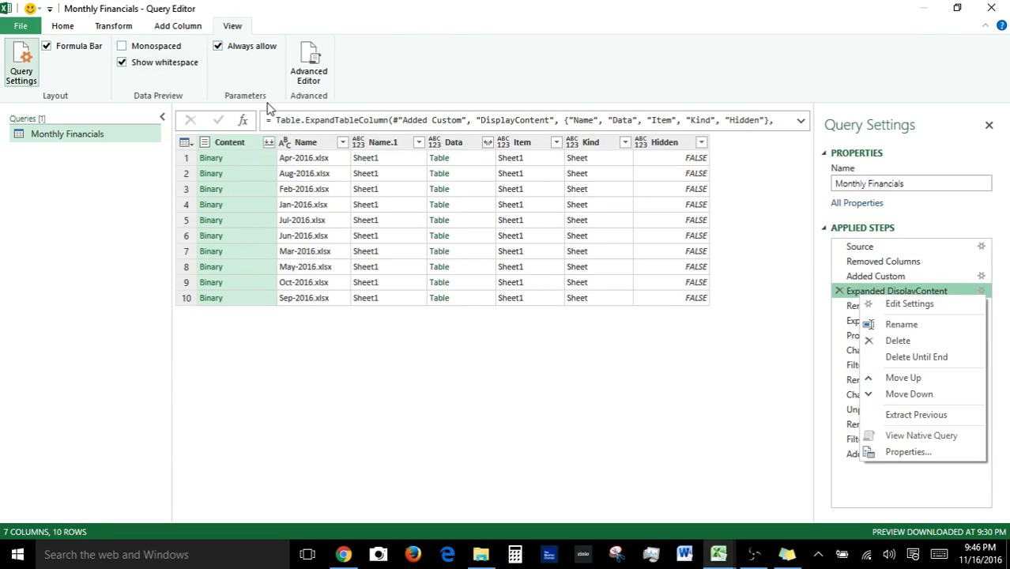
# Examine the Query Editor's File menu options, then close the menu.
pyautogui.click(25, 25)
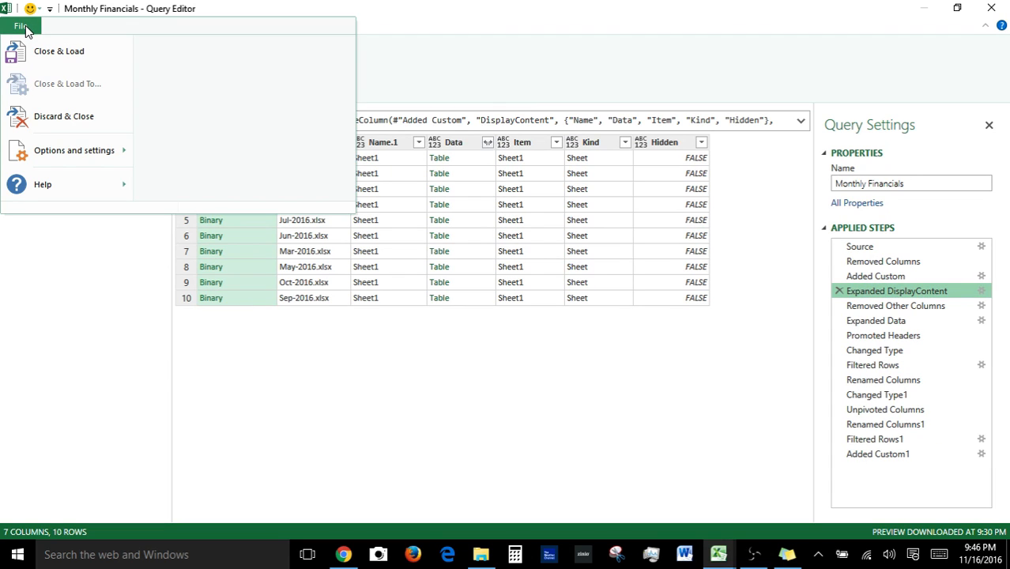
pyautogui.moveTo(82, 150)
pyautogui.click(200, 71)
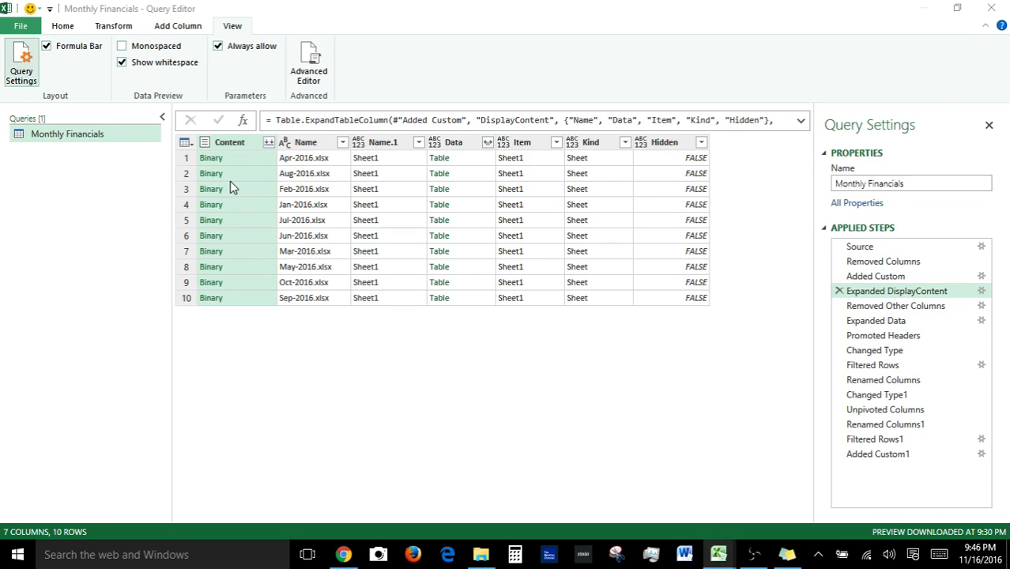
# Return to the final applied step, Added Custom1, of the query.
pyautogui.click(710, 442)
pyautogui.moveTo(18, 132)
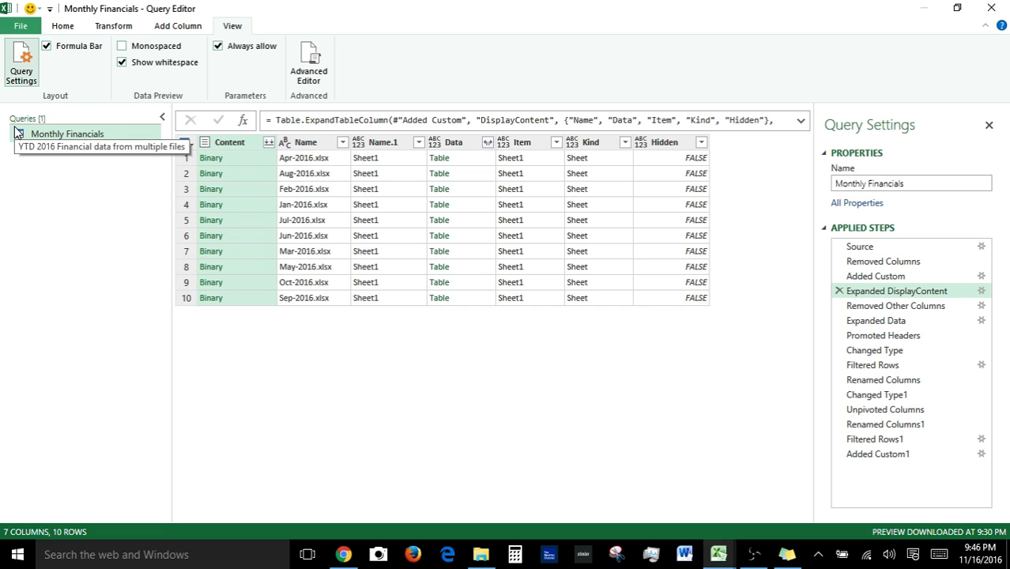
pyautogui.click(888, 457)
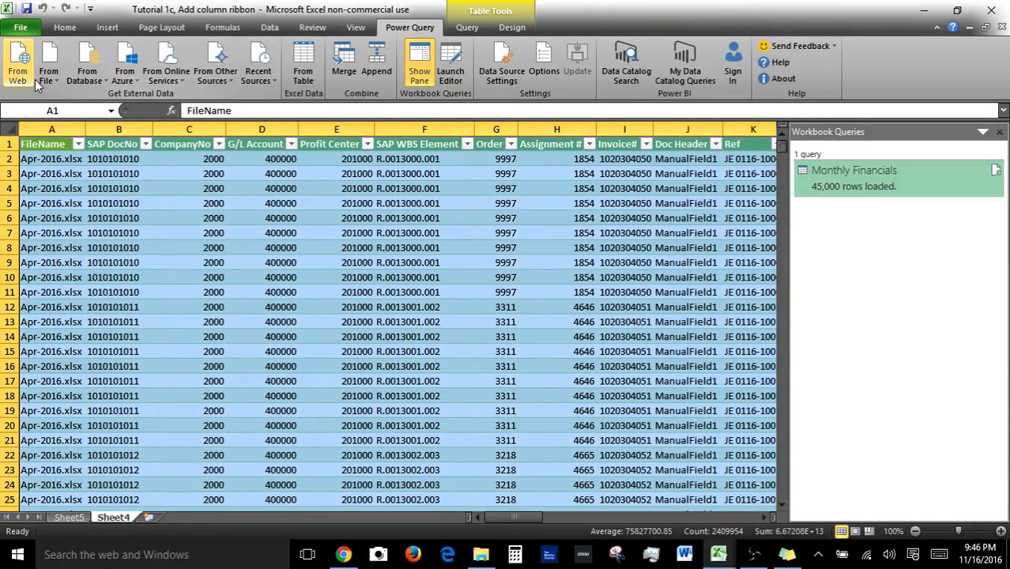
# Browse the Get External Data source menus: file, database, Azure, online services and other sources.
pyautogui.click(48, 75)
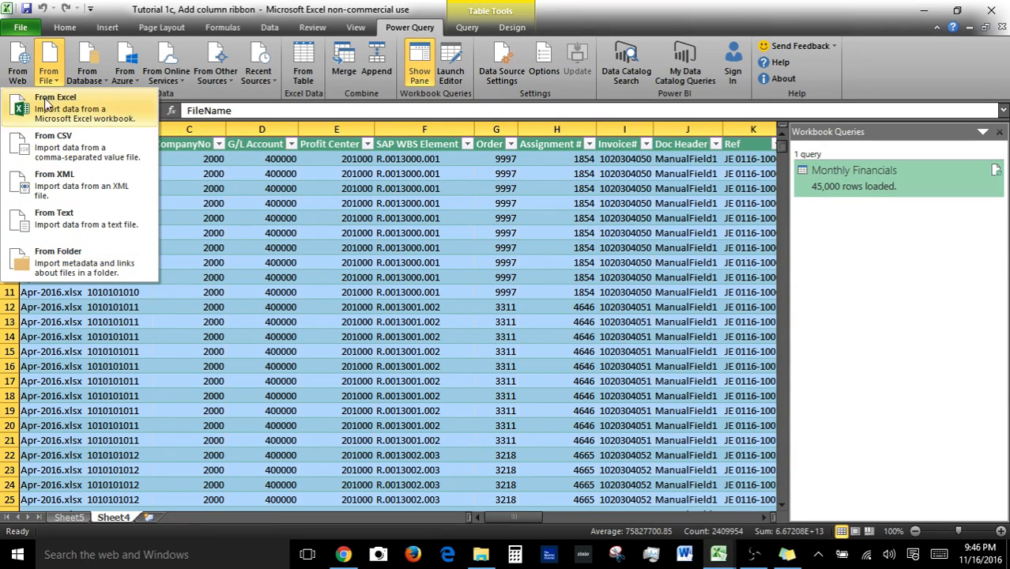
pyautogui.click(88, 79)
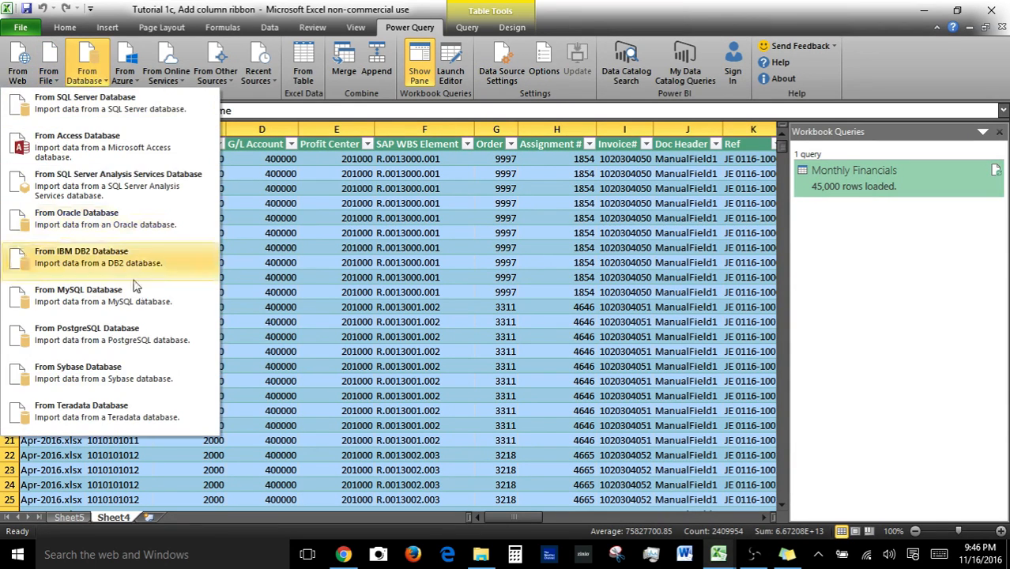
pyautogui.click(124, 76)
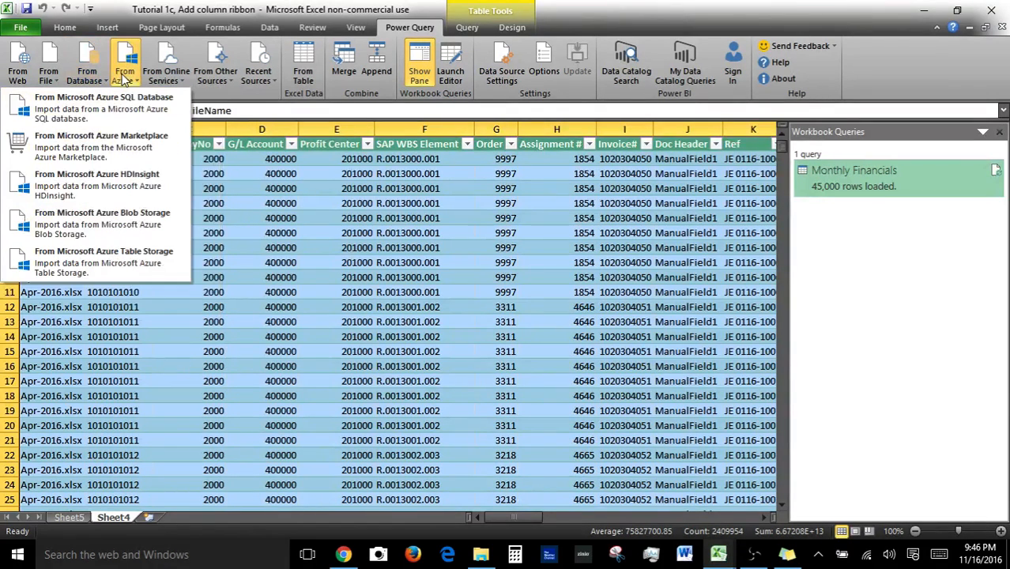
pyautogui.click(185, 84)
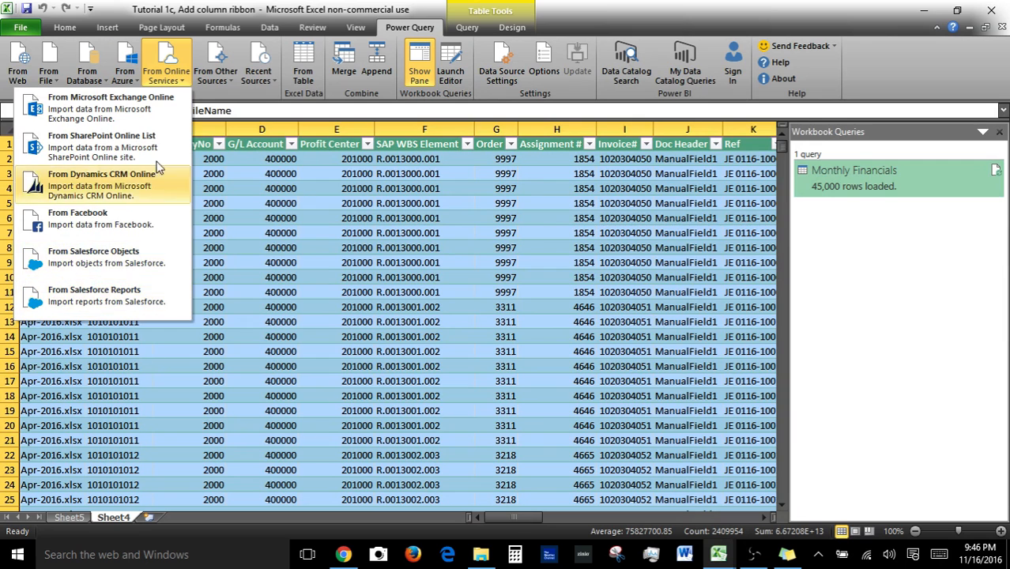
pyautogui.click(220, 79)
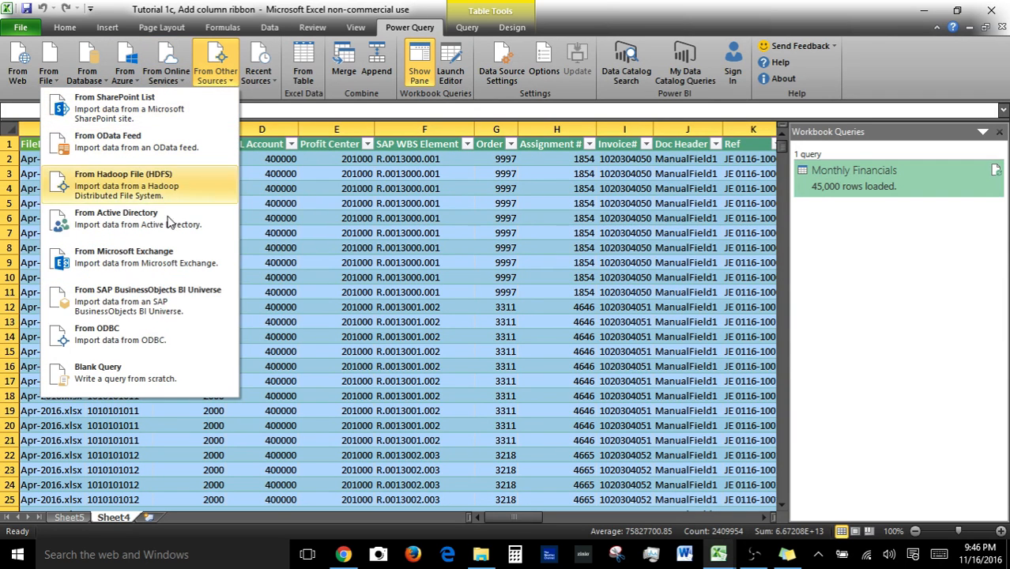
# Create a blank query and expand the Queries pane in the Query Editor.
pyautogui.click(181, 378)
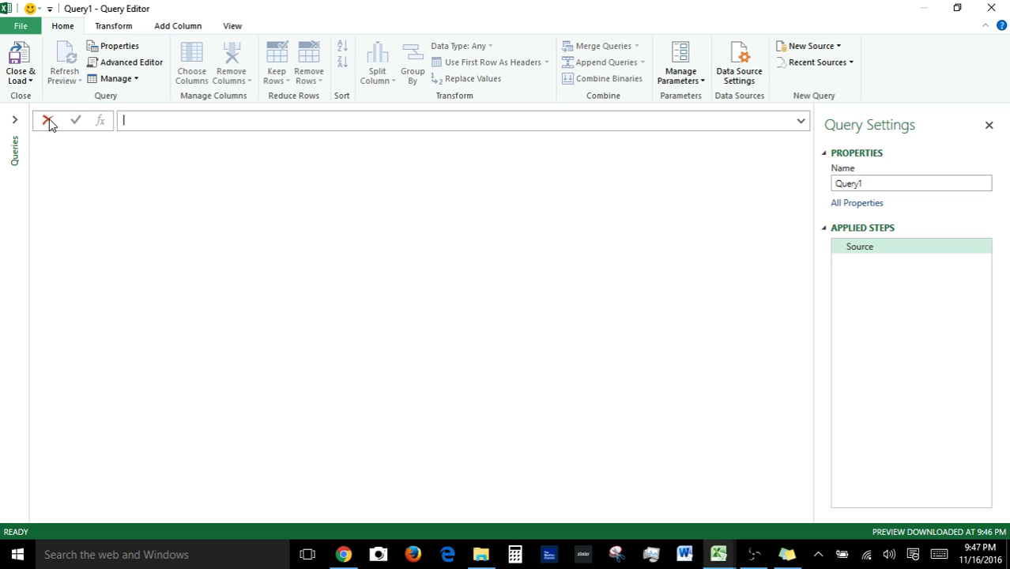
pyautogui.click(16, 119)
pyautogui.click(16, 121)
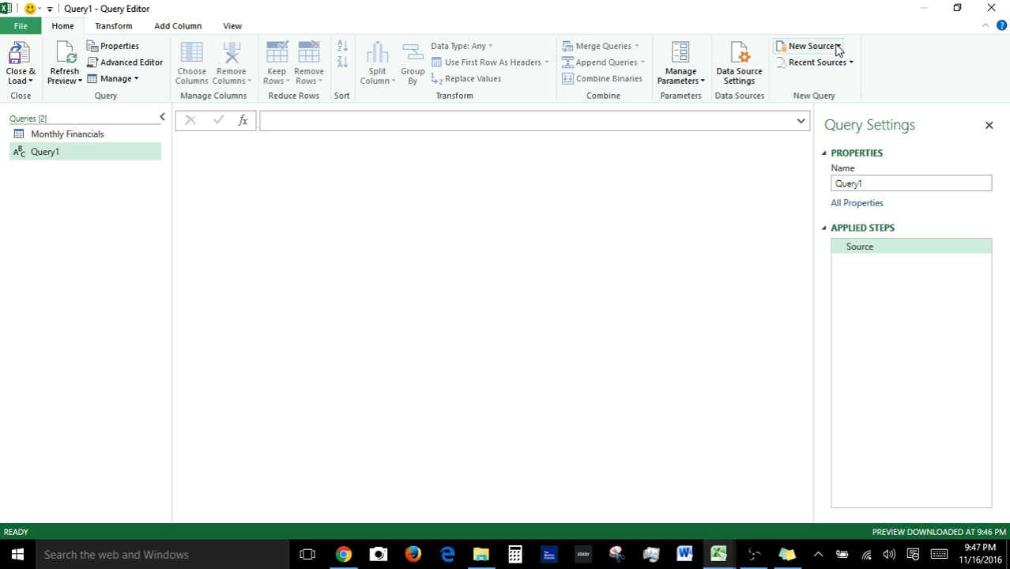
# Inspect the blank query's code in the Advanced Editor and cancel without changes.
pyautogui.click(138, 62)
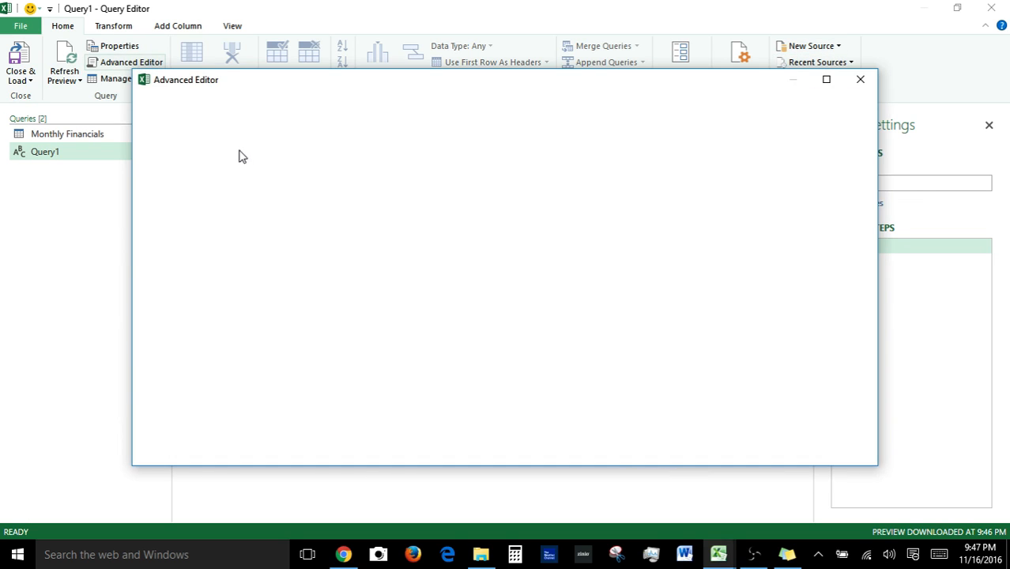
pyautogui.moveTo(229, 190); pyautogui.dragTo(159, 157)
pyautogui.click(340, 241)
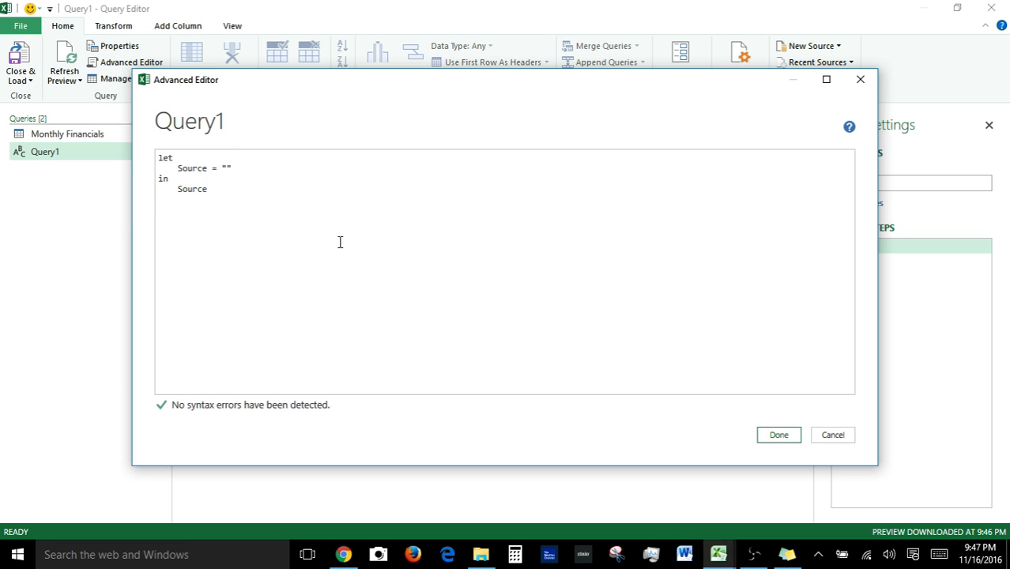
pyautogui.click(830, 439)
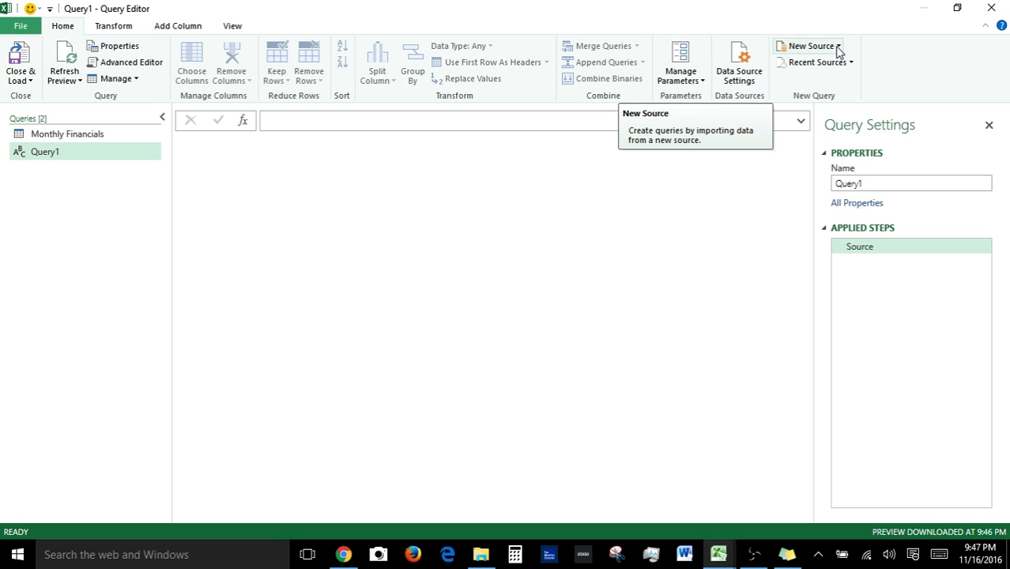
# Close the Query Editor, discarding the blank query.
pyautogui.click(838, 49)
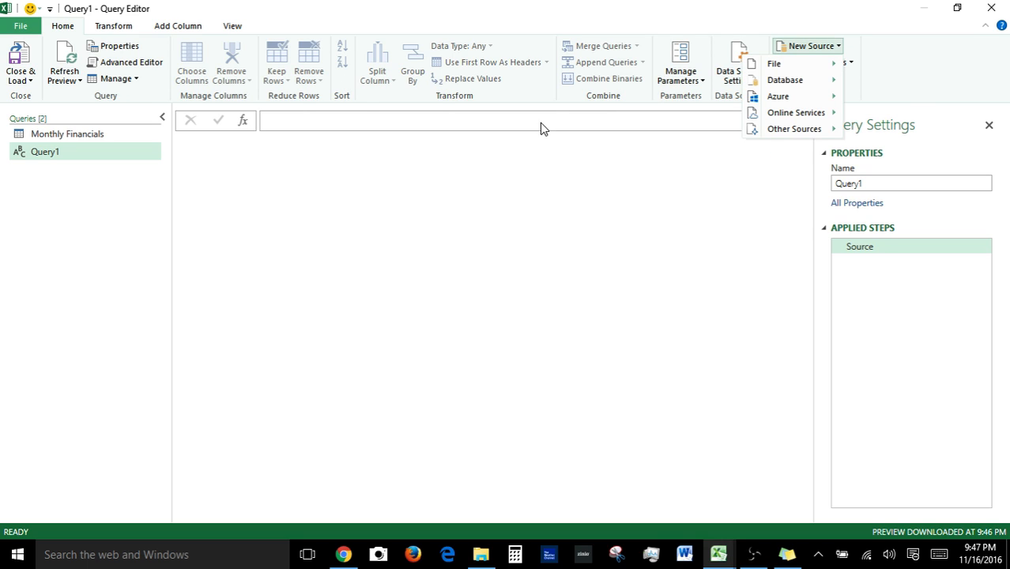
pyautogui.click(799, 7)
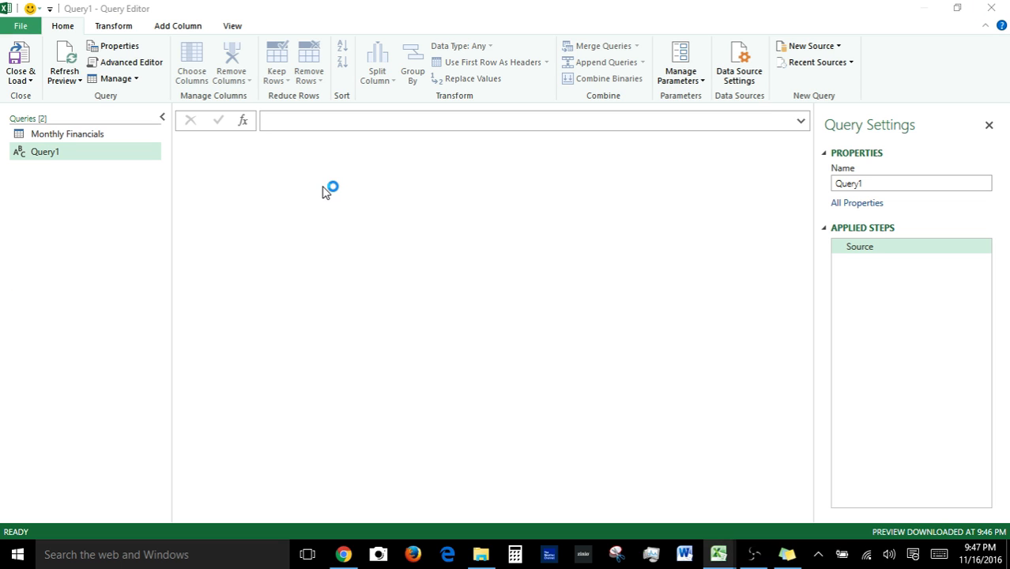
pyautogui.click(569, 306)
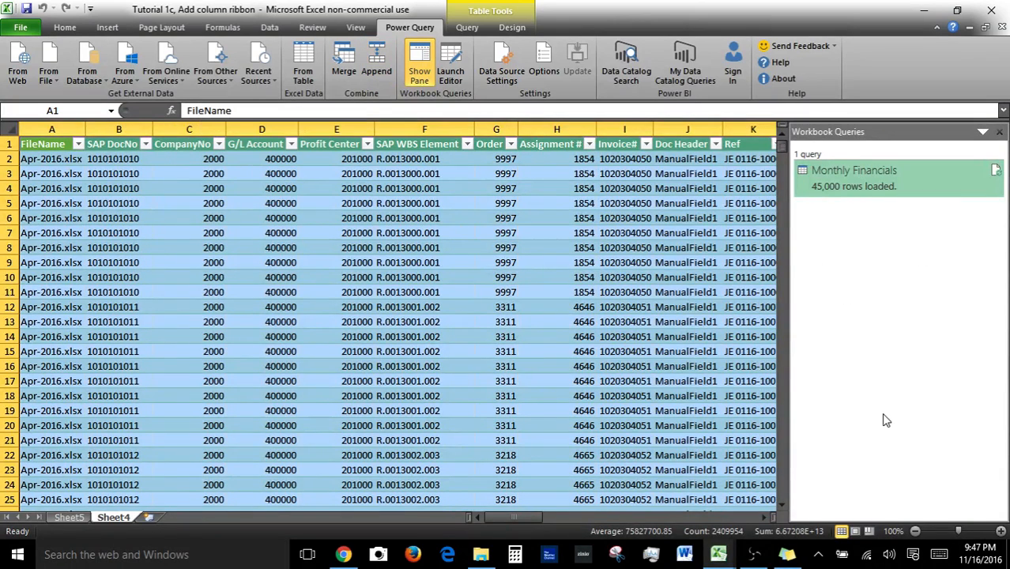
# Open Data Source Settings for the workbook's queries.
pyautogui.rightClick(867, 190)
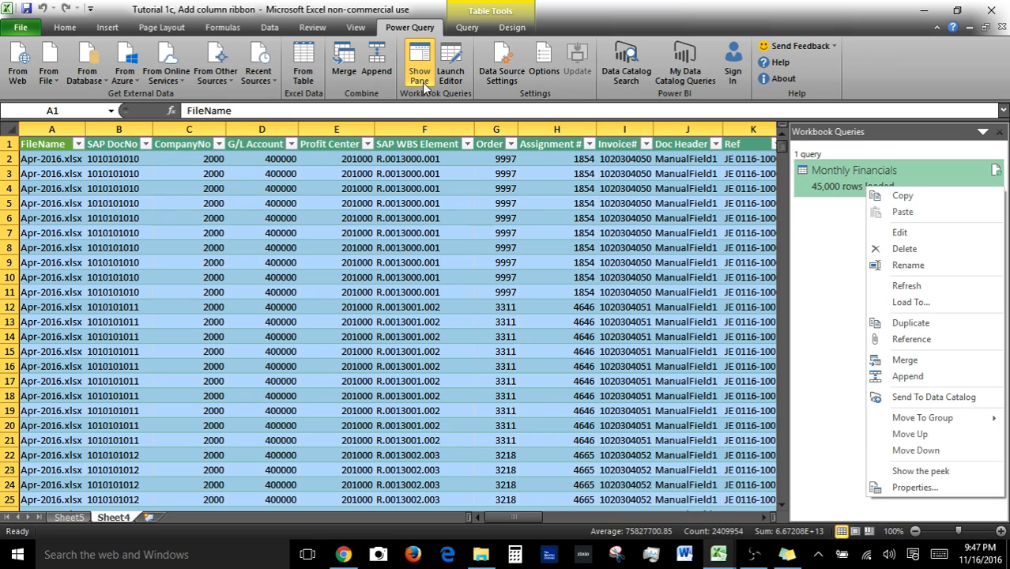
pyautogui.click(487, 73)
pyautogui.click(515, 77)
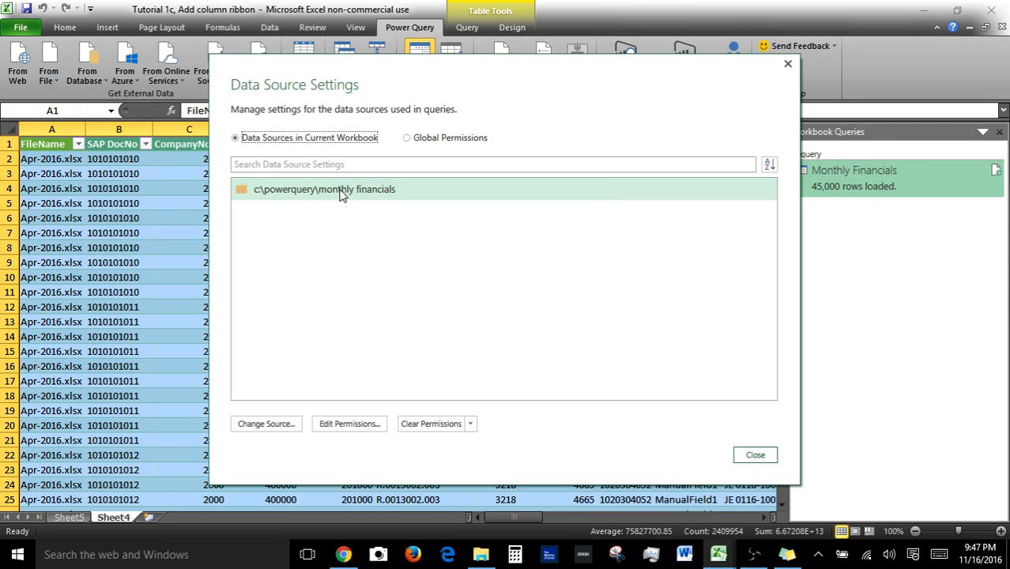
pyautogui.click(338, 190)
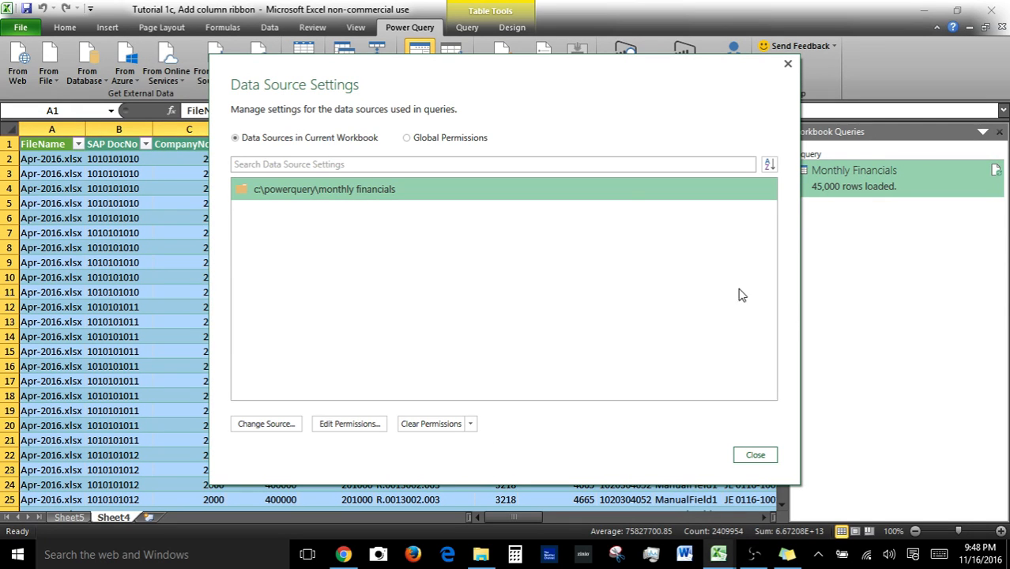
pyautogui.moveTo(554, 72); pyautogui.dragTo(549, 109)
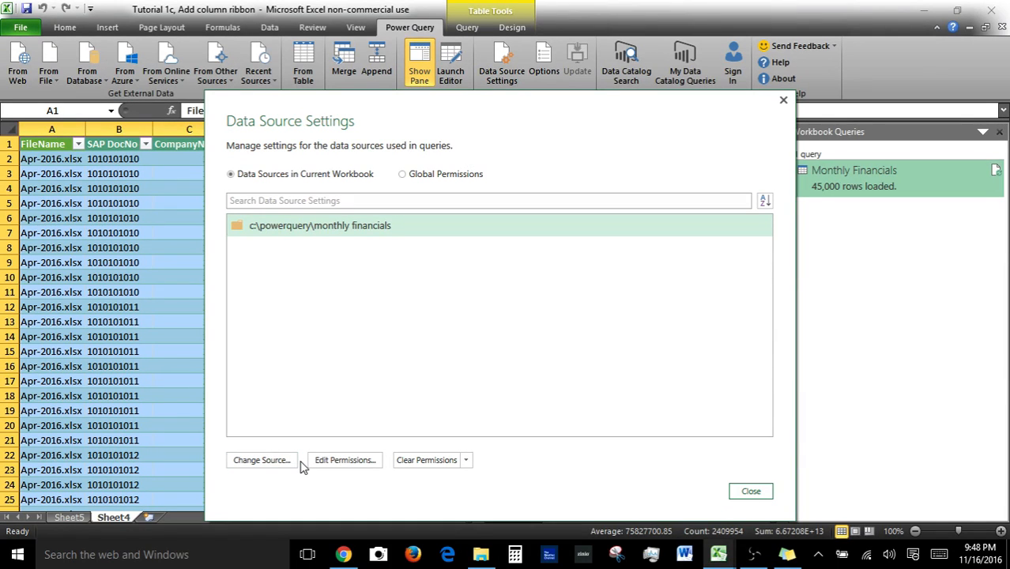
# Review the folder source's credentials and privacy level options, cancelling without changes.
pyautogui.click(361, 462)
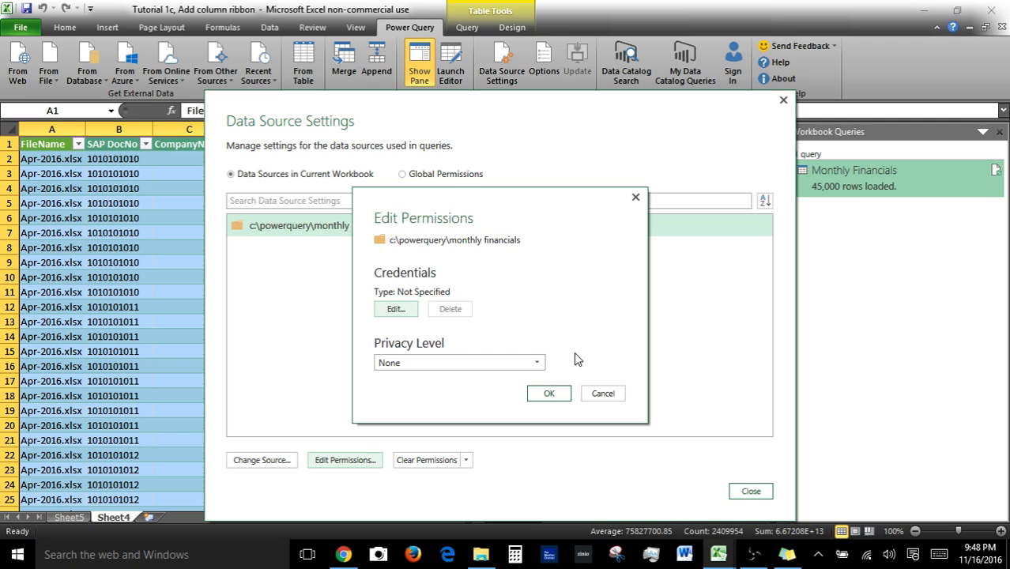
pyautogui.click(537, 366)
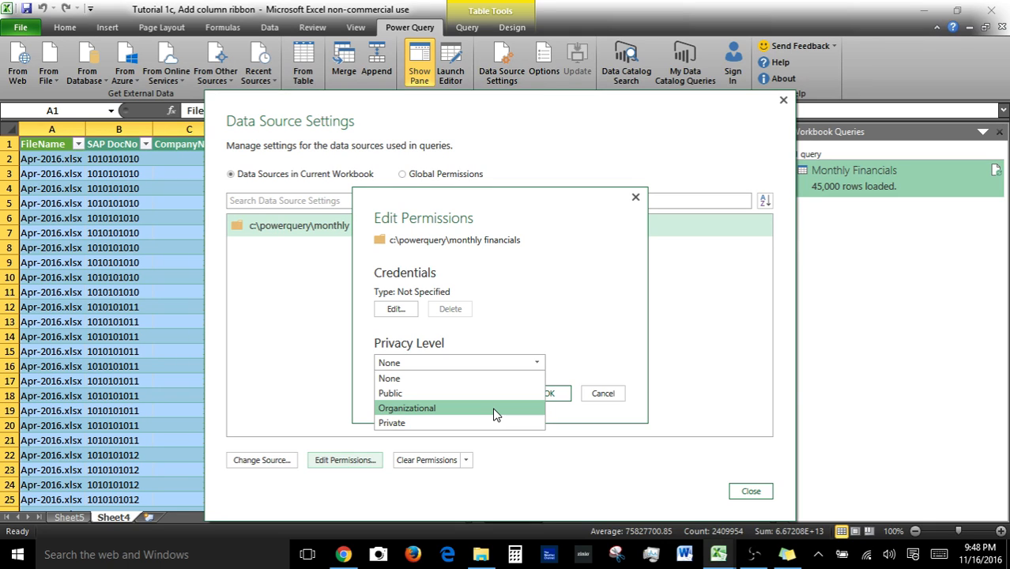
pyautogui.click(604, 401)
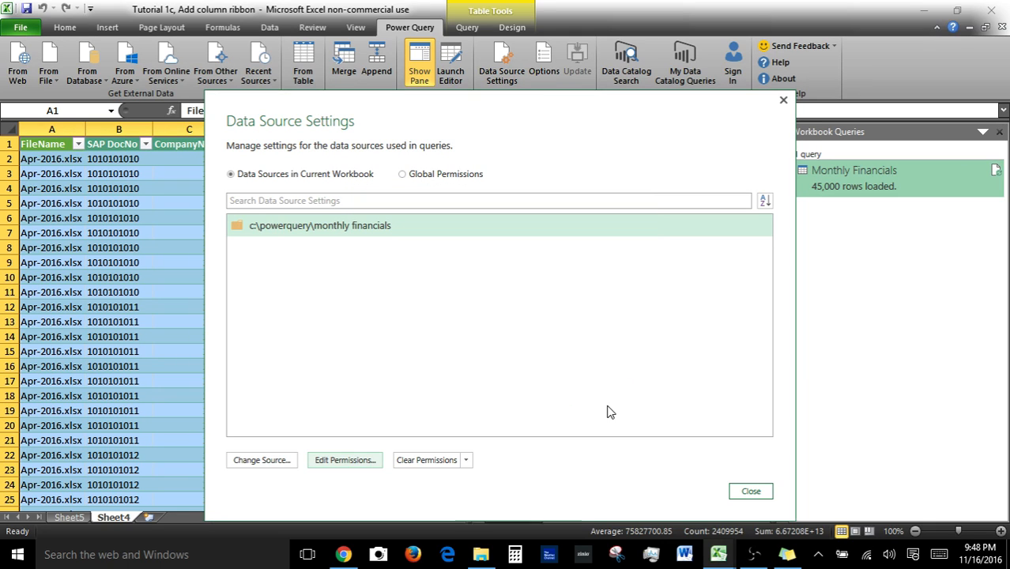
# Open the folder source's Change Source dialog and cancel it.
pyautogui.click(269, 468)
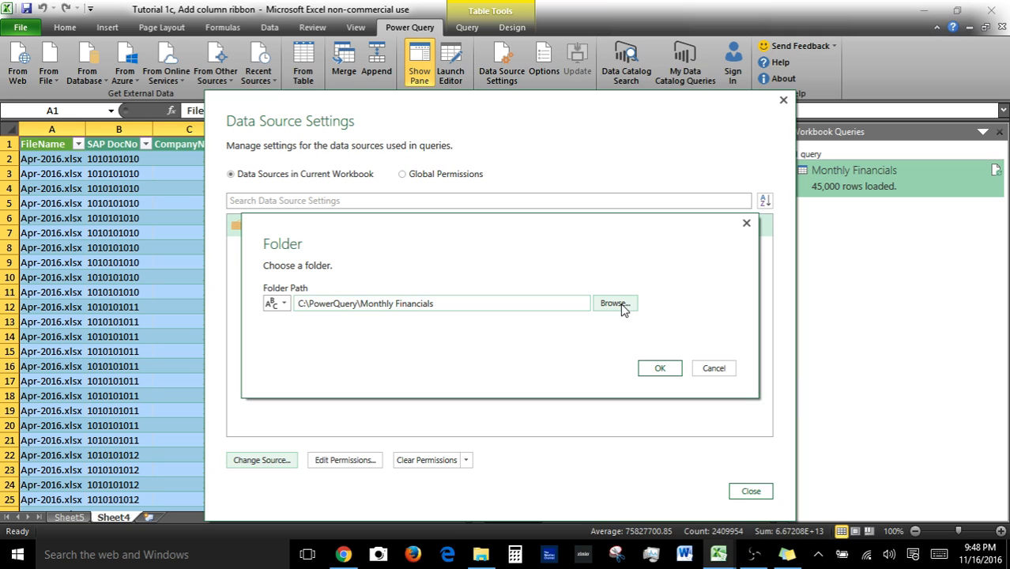
pyautogui.click(715, 376)
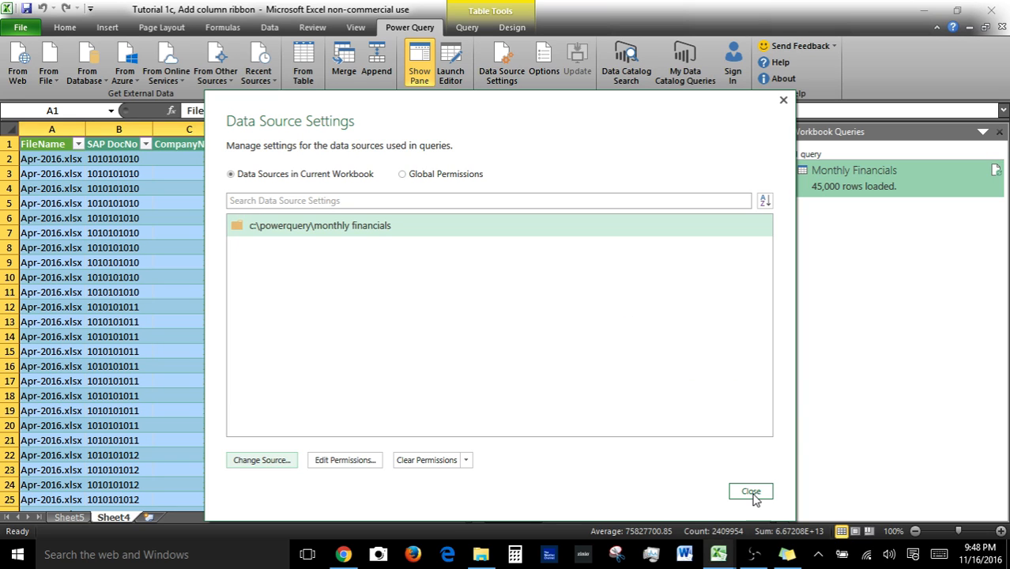
# Review the Clear Permissions options and global permissions, then close Data Source Settings.
pyautogui.click(466, 463)
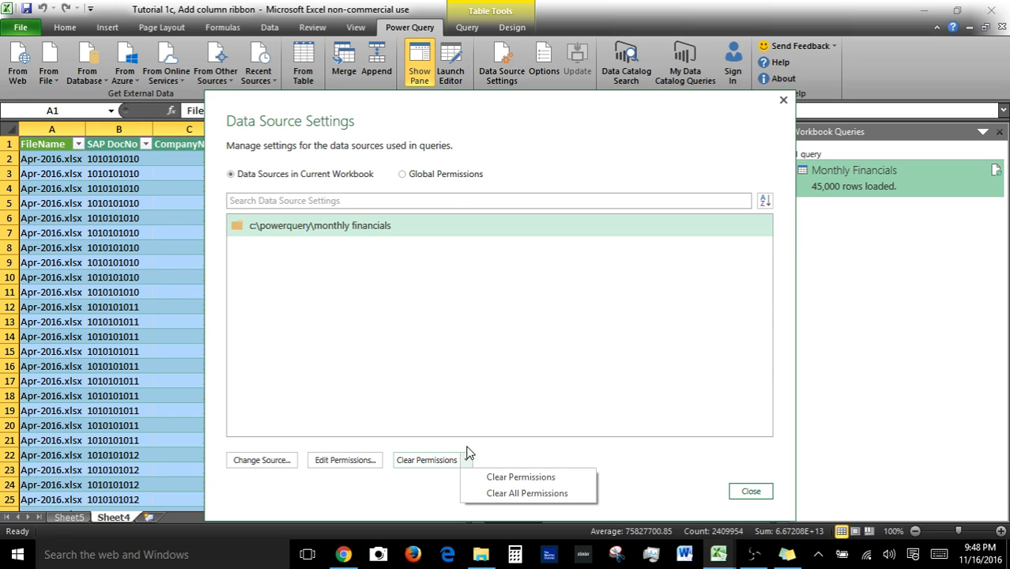
pyautogui.click(402, 175)
pyautogui.click(403, 175)
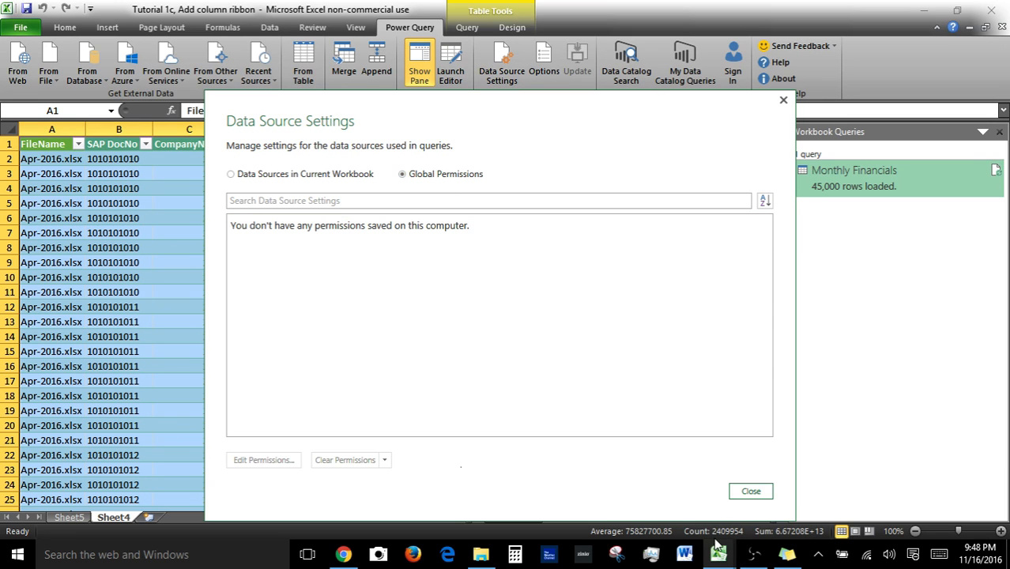
pyautogui.click(755, 491)
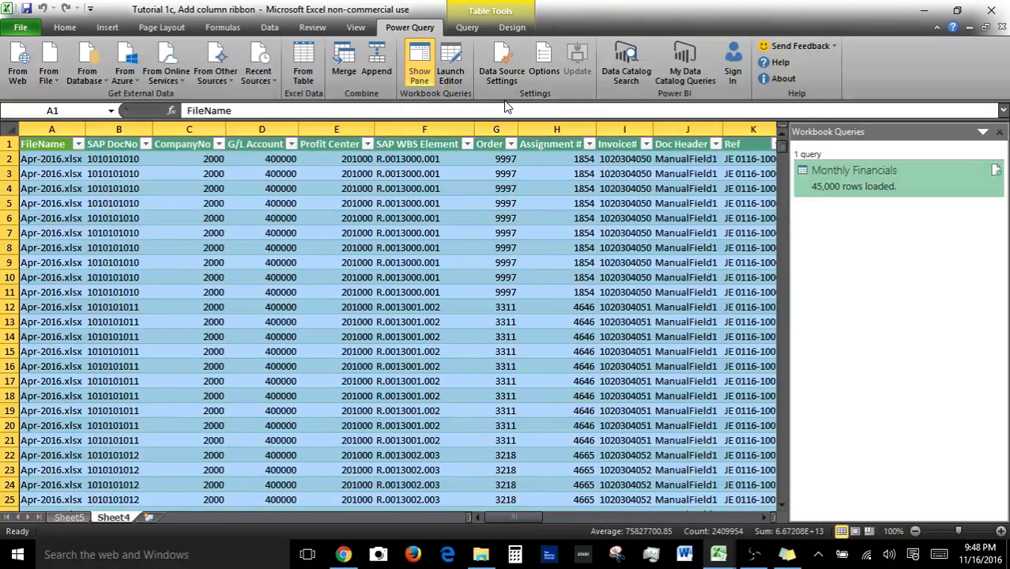
# Review the Query Options for global and current-workbook data load settings, cancelling without changes.
pyautogui.click(544, 67)
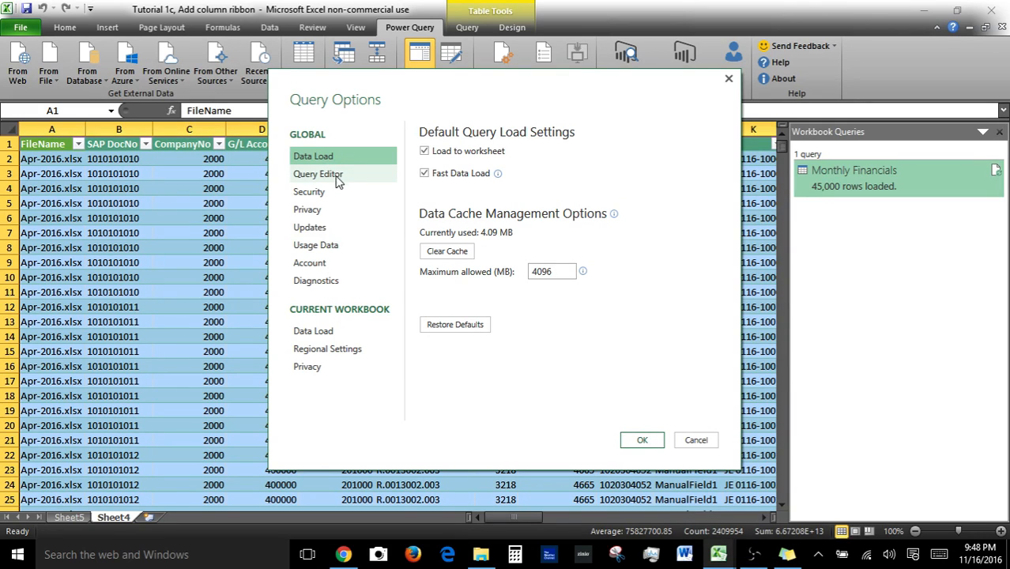
pyautogui.click(321, 335)
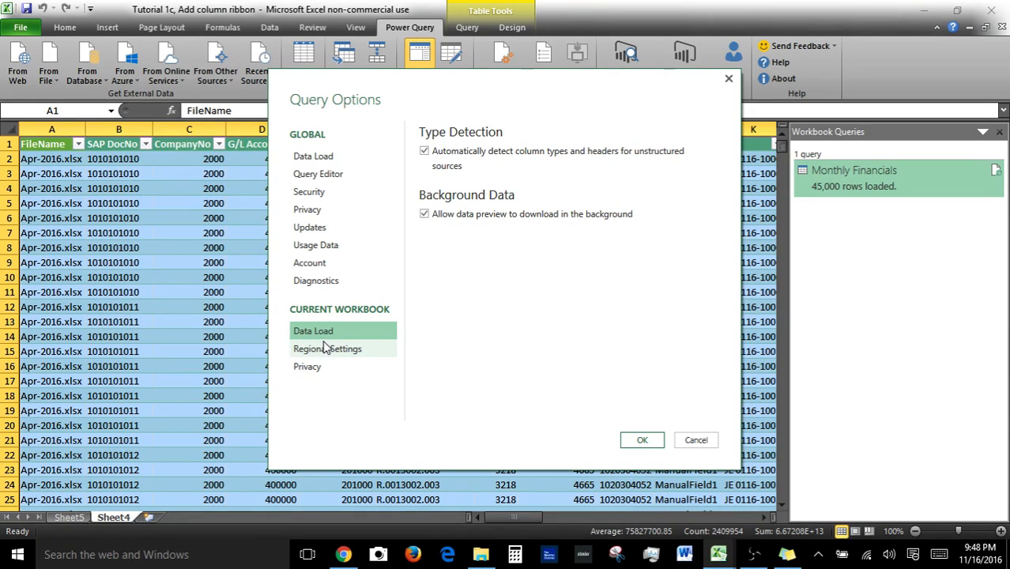
pyautogui.click(434, 218)
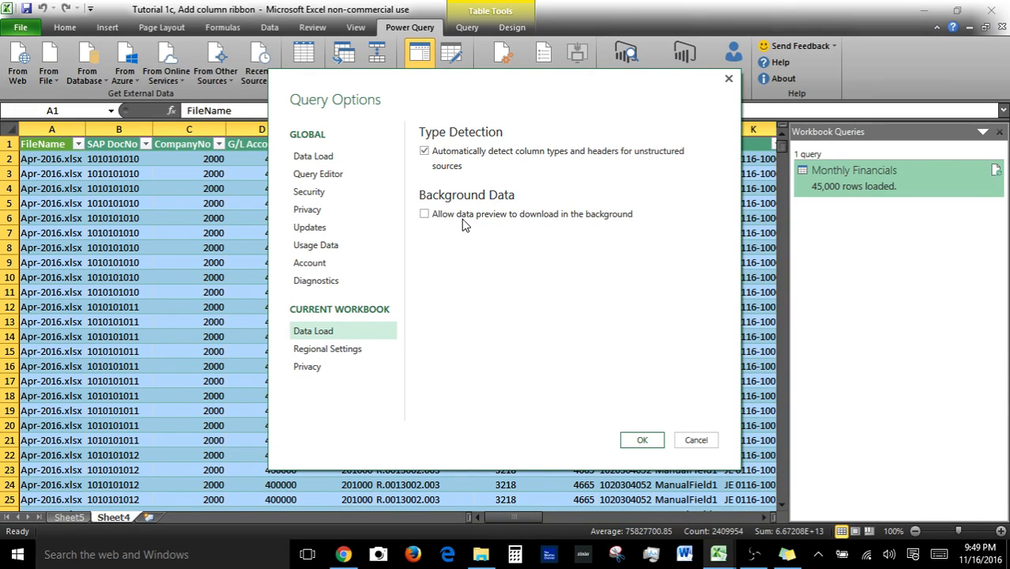
pyautogui.click(429, 215)
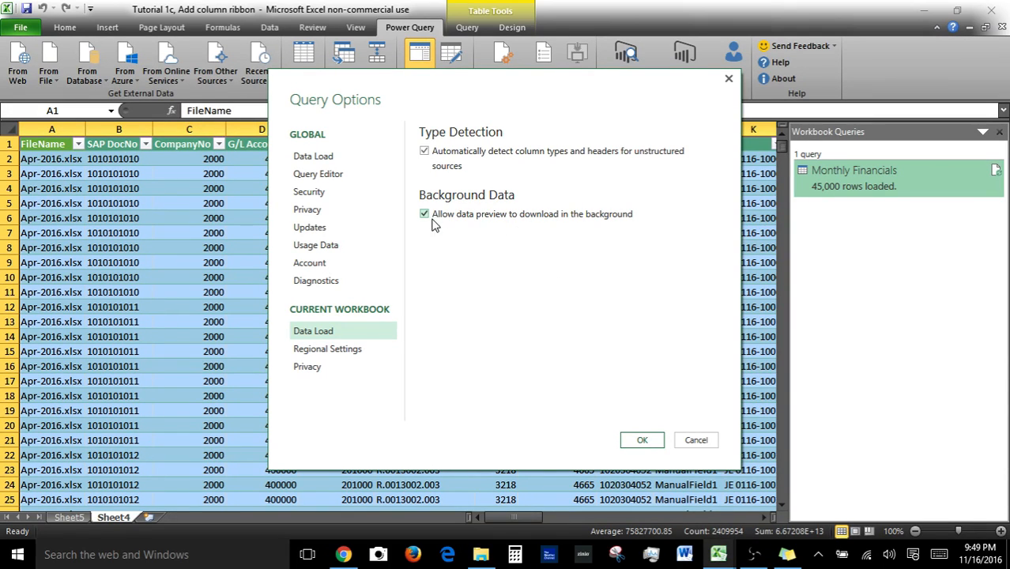
pyautogui.click(686, 444)
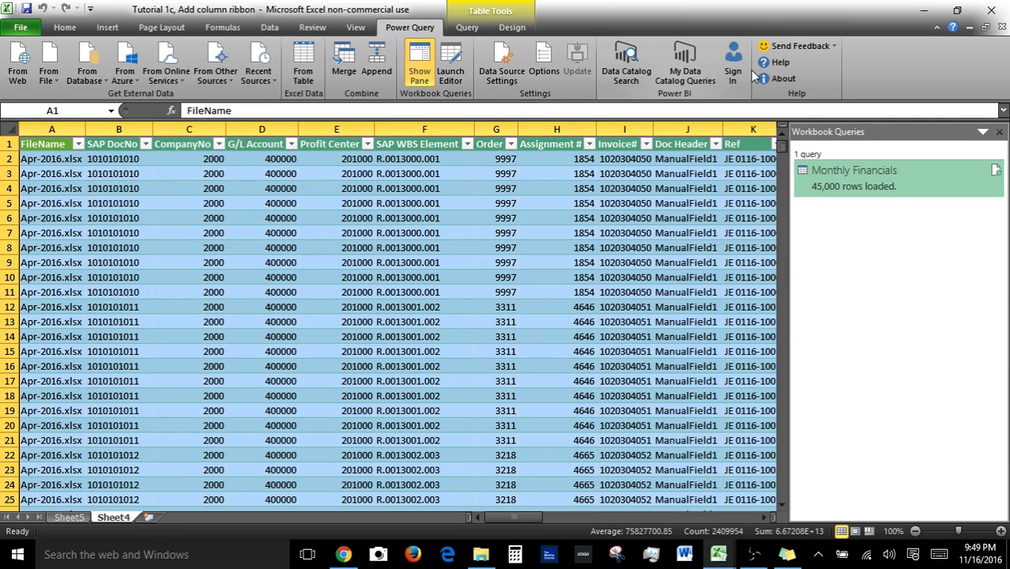
# Explore the Send Feedback options and the About information, cancelling and closing each dialog.
pyautogui.click(832, 50)
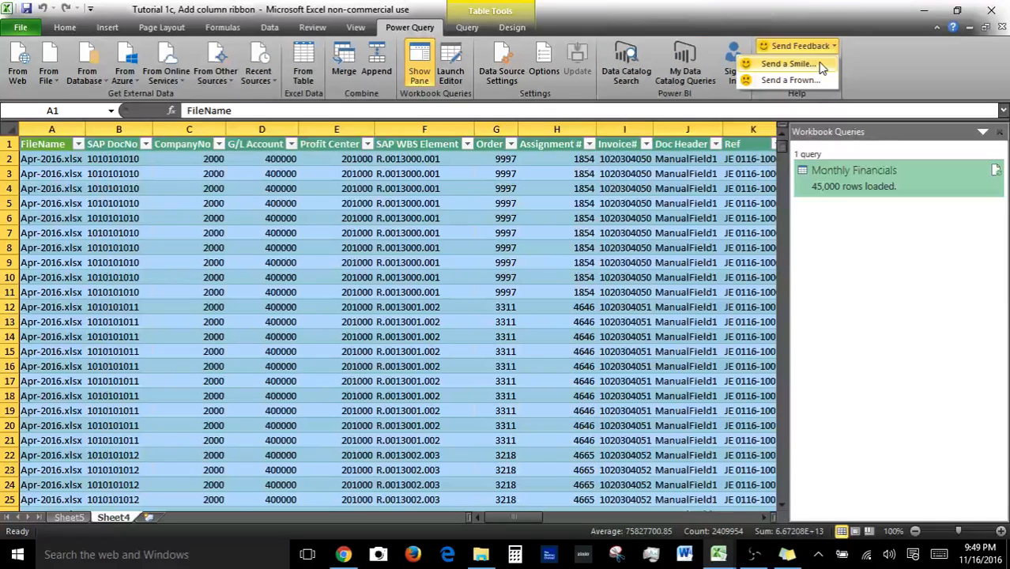
pyautogui.click(820, 64)
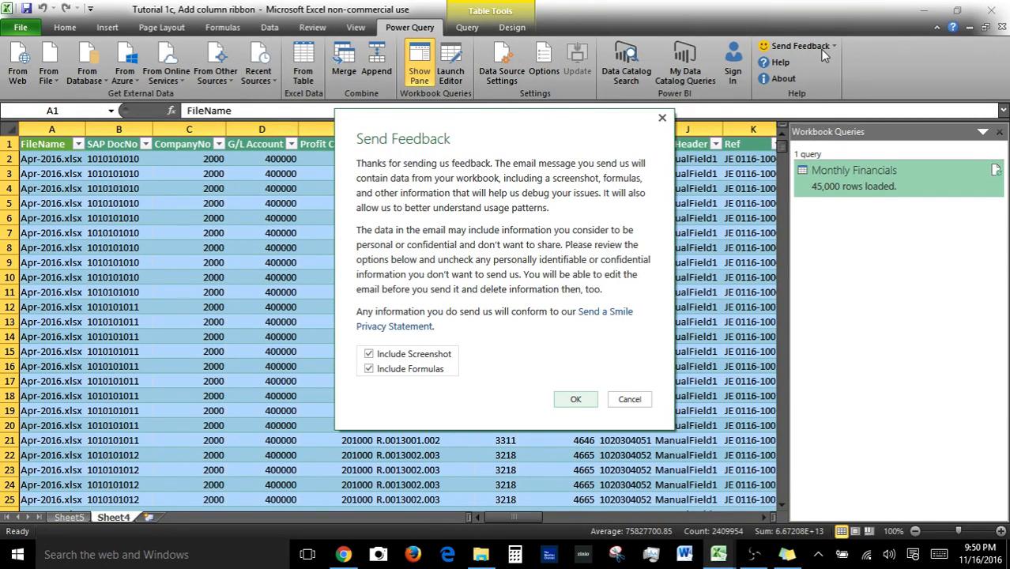
pyautogui.click(628, 400)
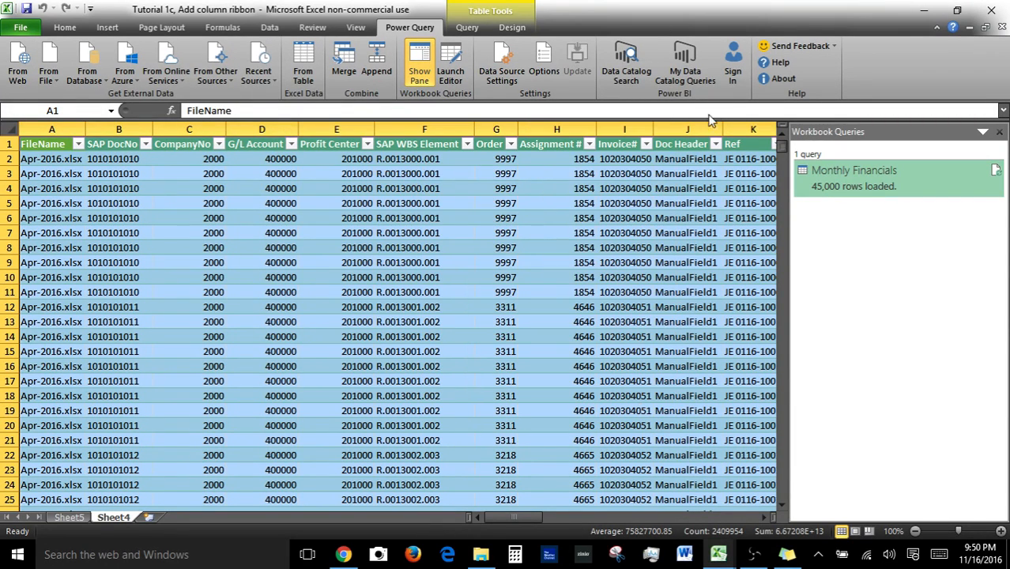
pyautogui.click(822, 46)
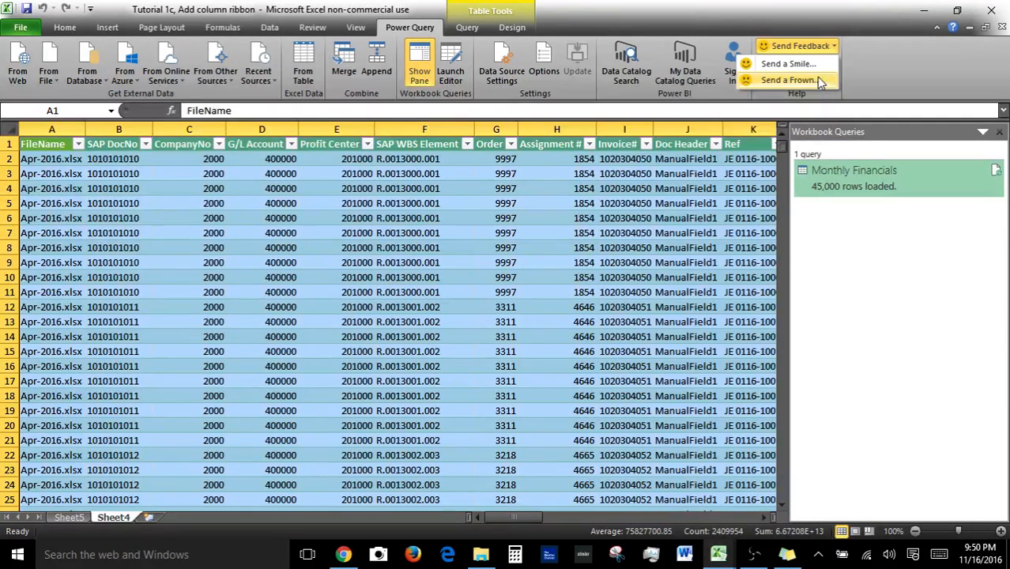
pyautogui.click(907, 81)
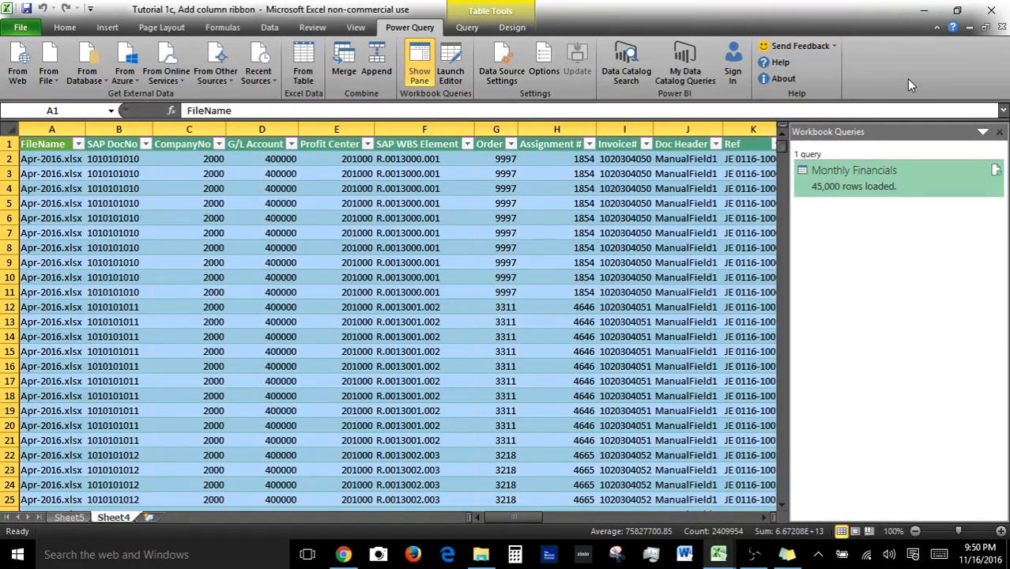
pyautogui.click(783, 82)
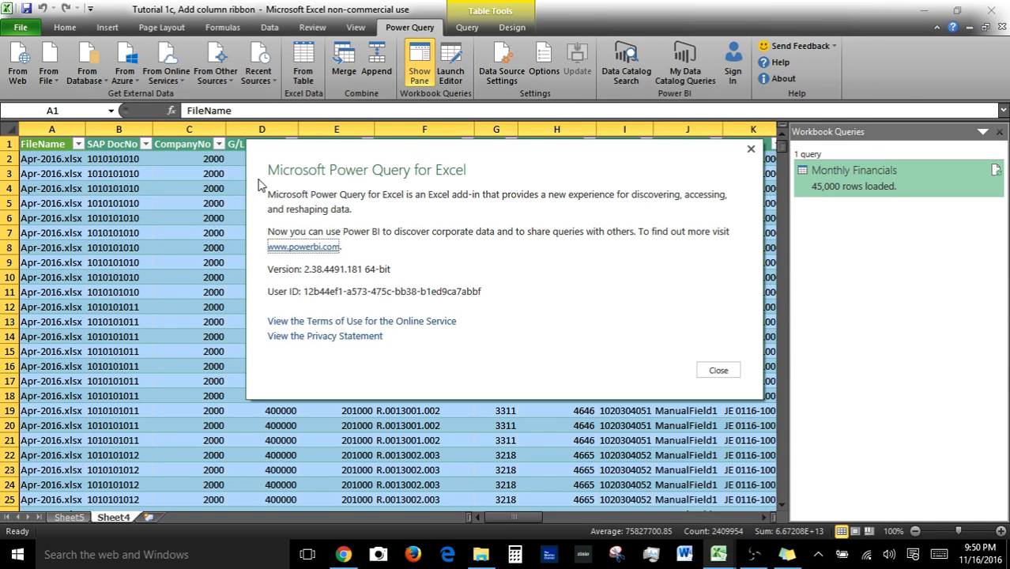
pyautogui.click(718, 370)
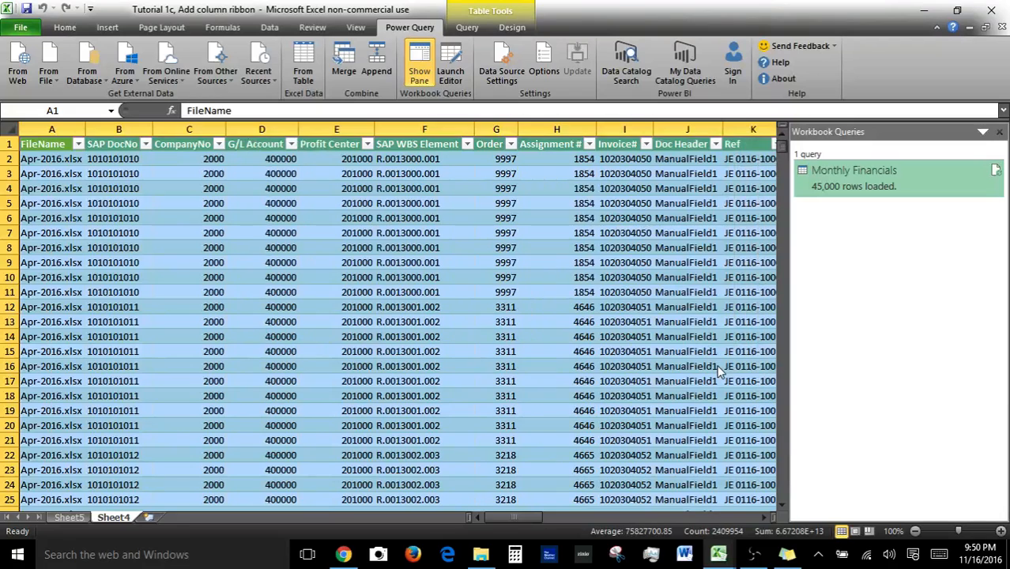
# Select a cell in the query's loaded table and switch between the Sheet5 pivot table and Sheet4.
pyautogui.click(507, 190)
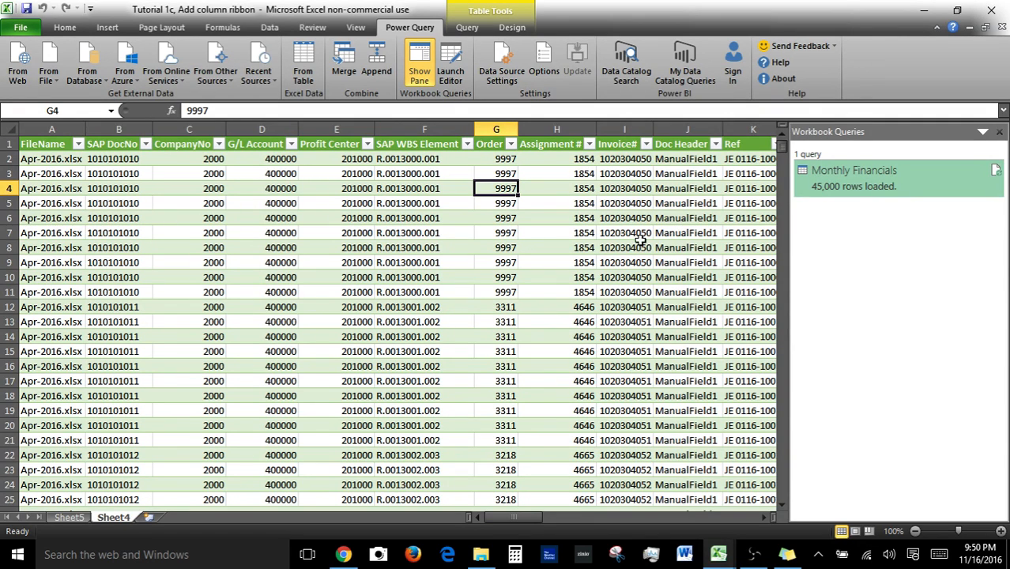
pyautogui.click(467, 26)
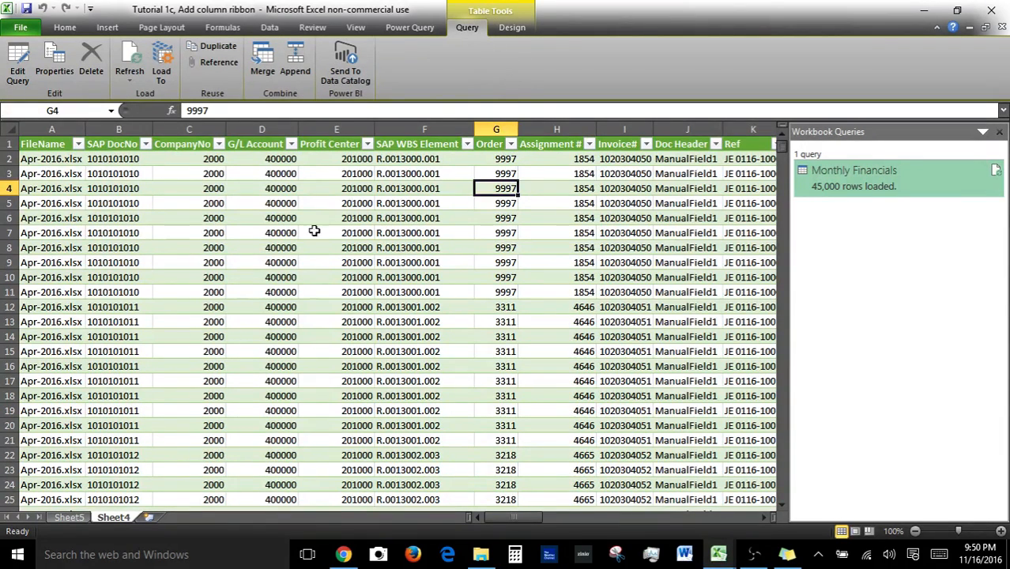
pyautogui.click(70, 517)
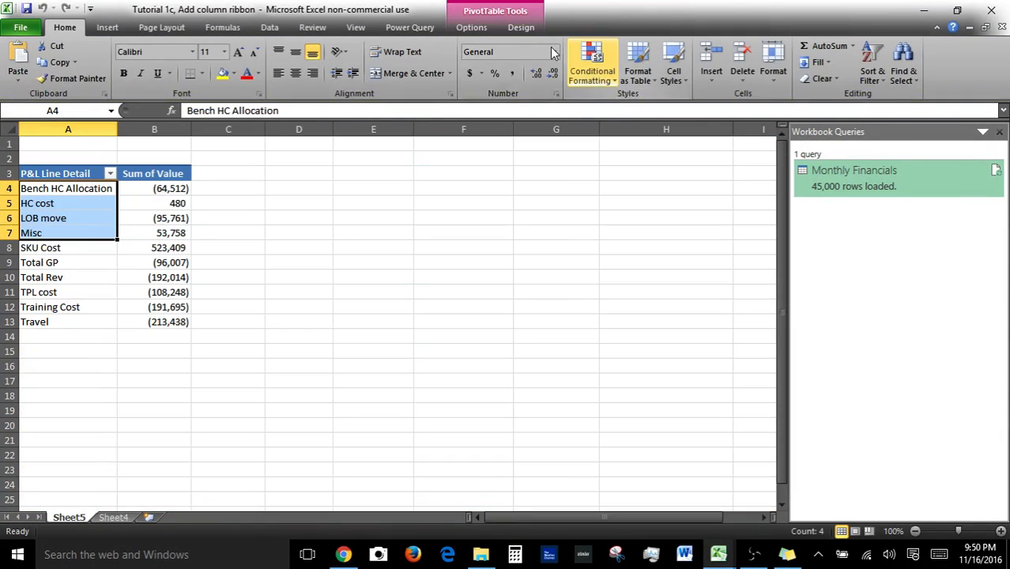
pyautogui.click(405, 231)
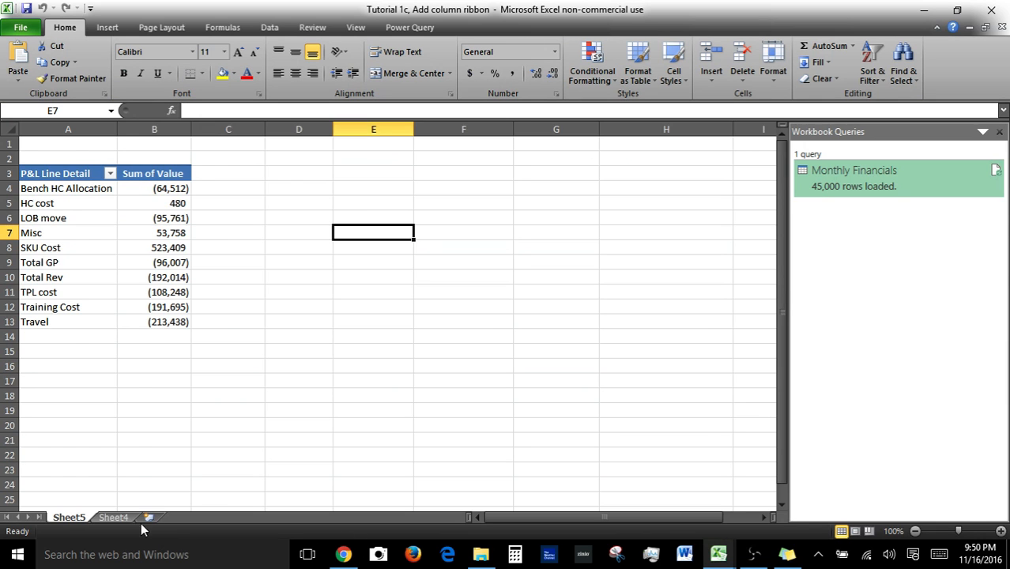
pyautogui.click(113, 517)
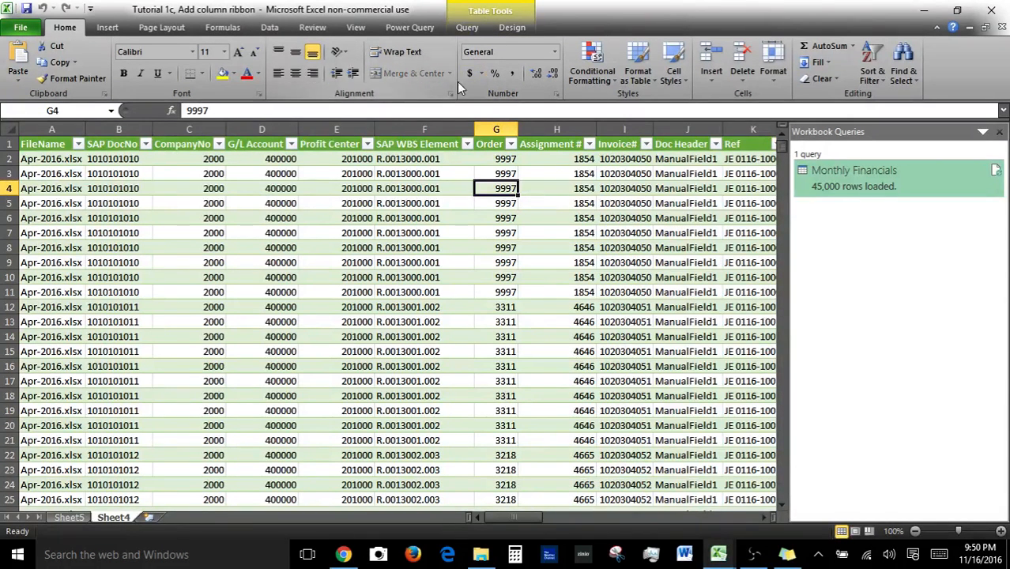
# Open the query's Query Properties dialog and cancel it.
pyautogui.click(468, 29)
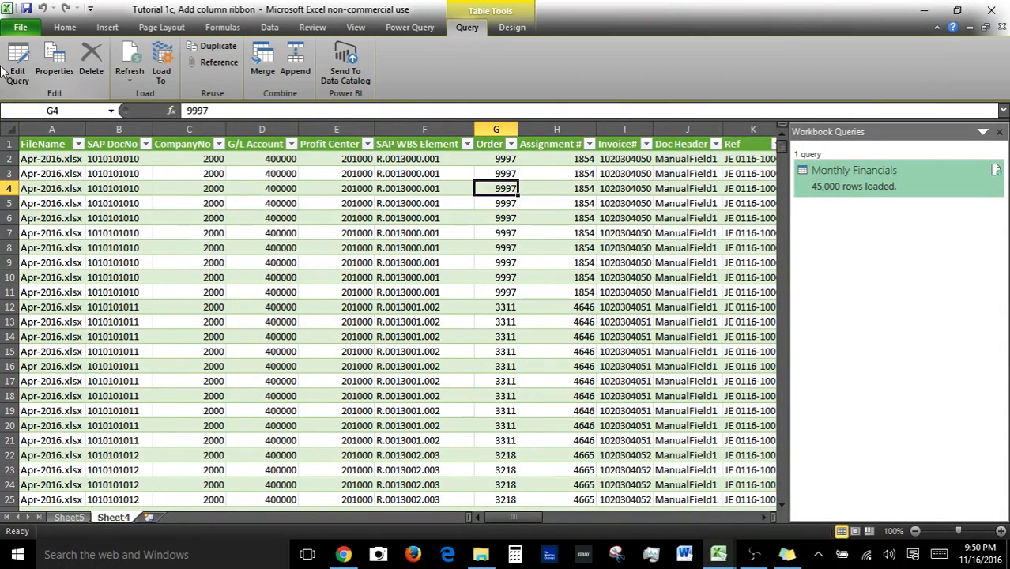
pyautogui.click(67, 60)
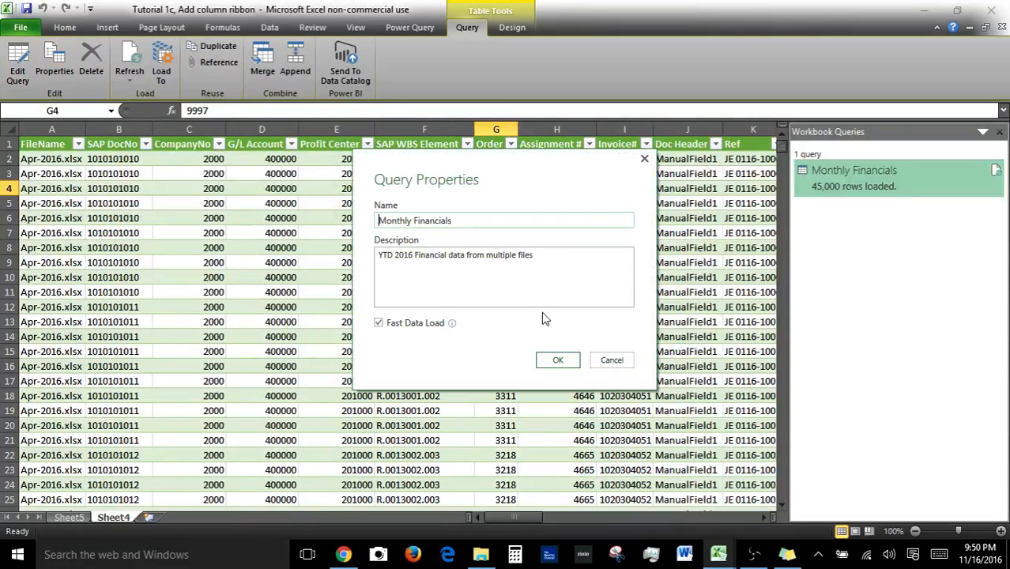
pyautogui.click(613, 362)
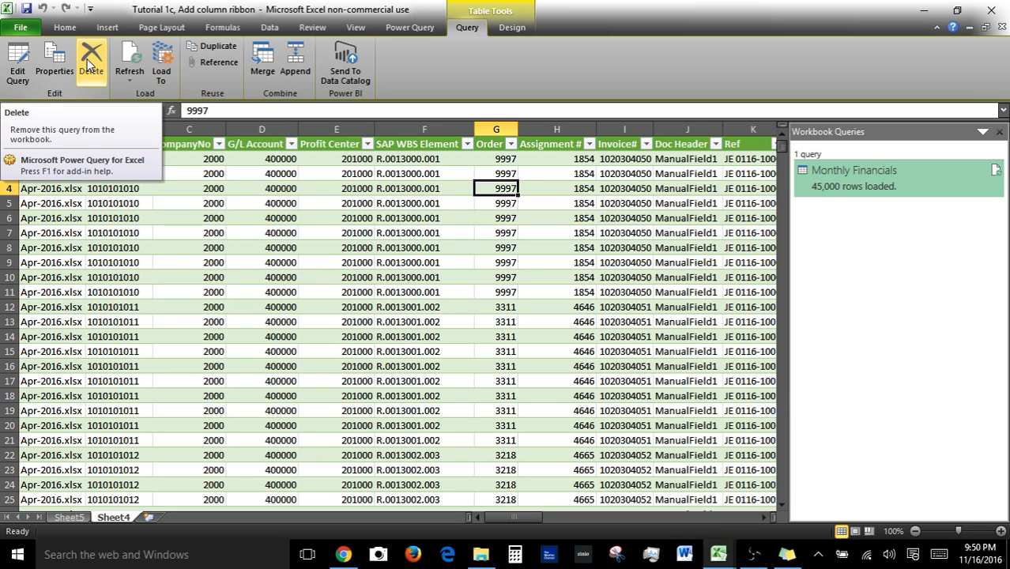
# Open the query's Refresh options and the Load To dialog, cancelling without changes.
pyautogui.click(131, 79)
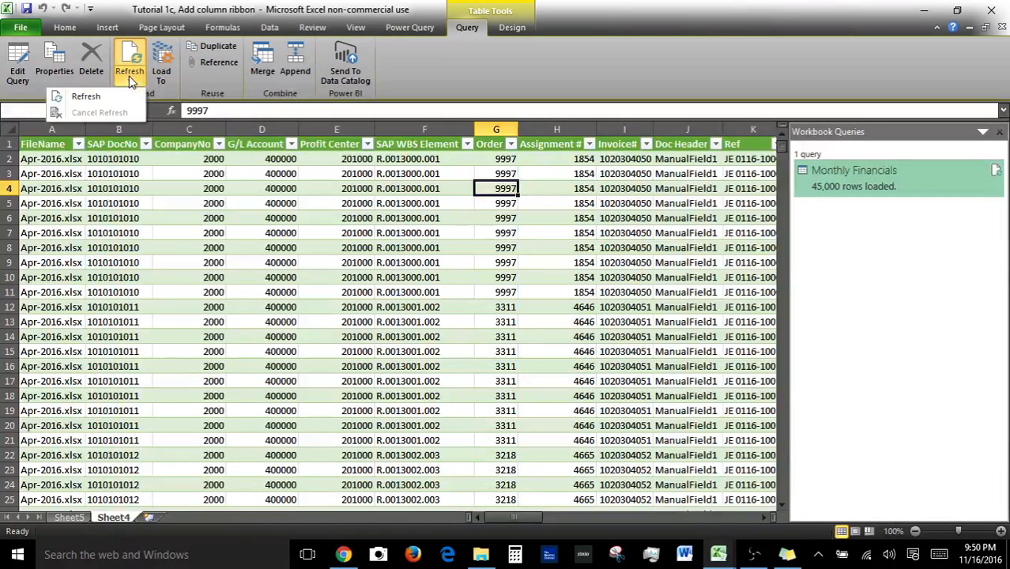
pyautogui.click(171, 63)
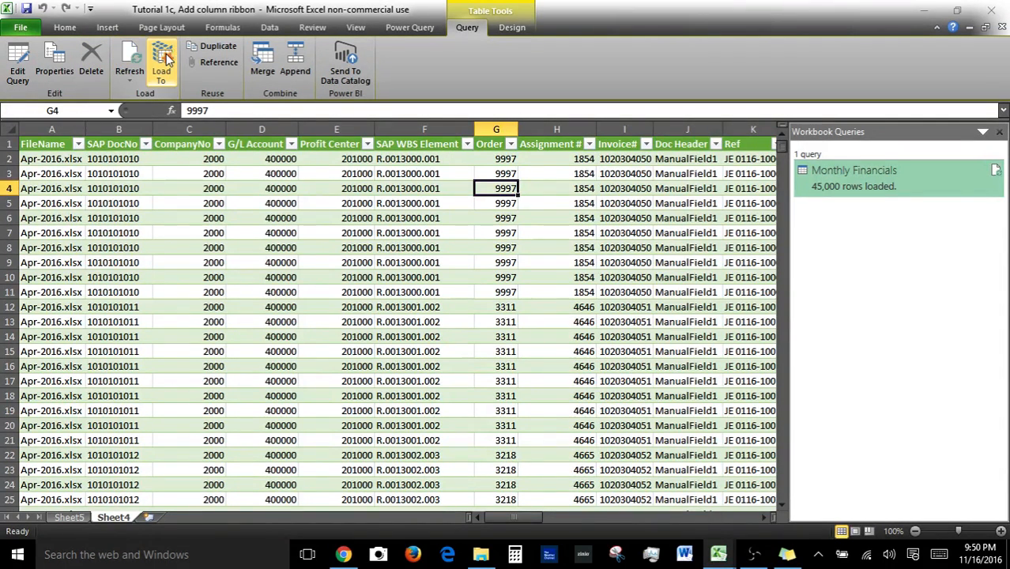
pyautogui.click(163, 62)
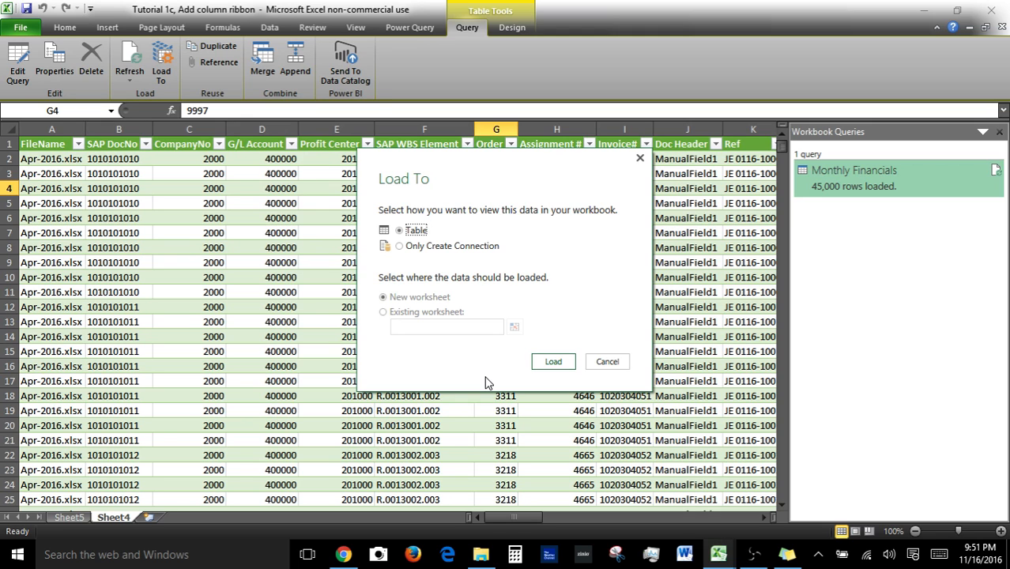
pyautogui.click(382, 311)
pyautogui.click(611, 361)
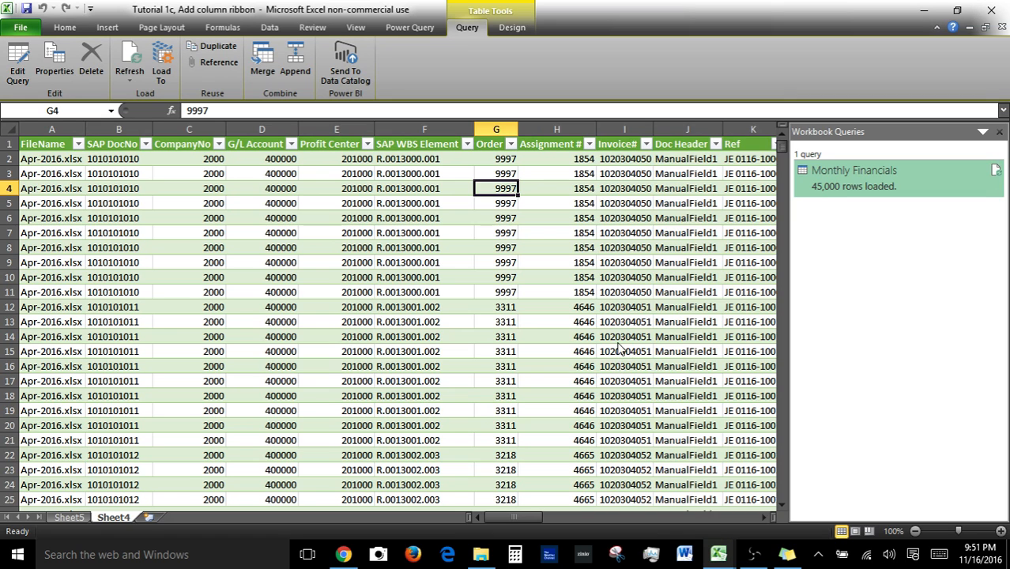
# Refresh the Monthly Financials query from the Workbook Queries pane.
pyautogui.rightClick(878, 196)
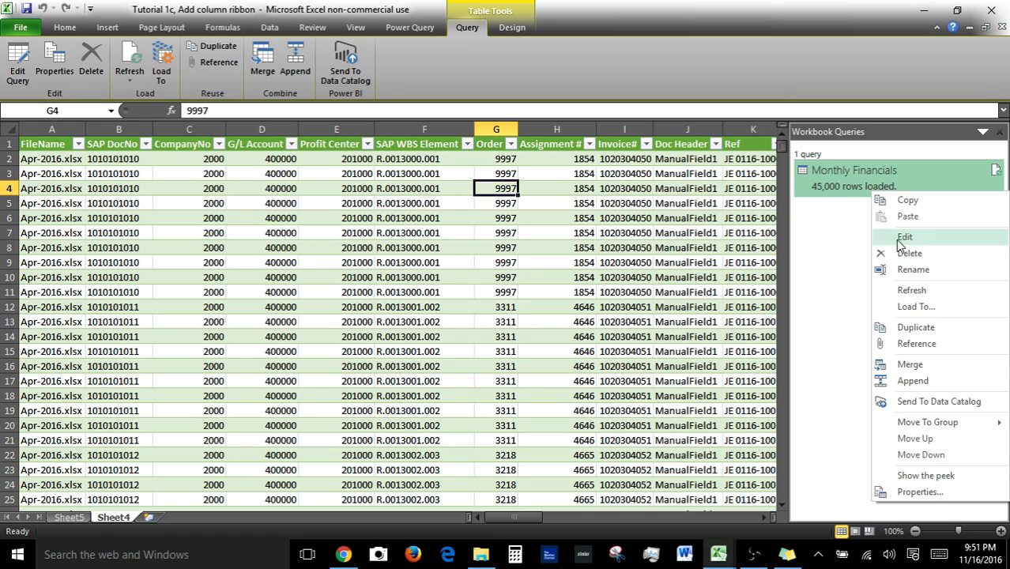
pyautogui.click(930, 310)
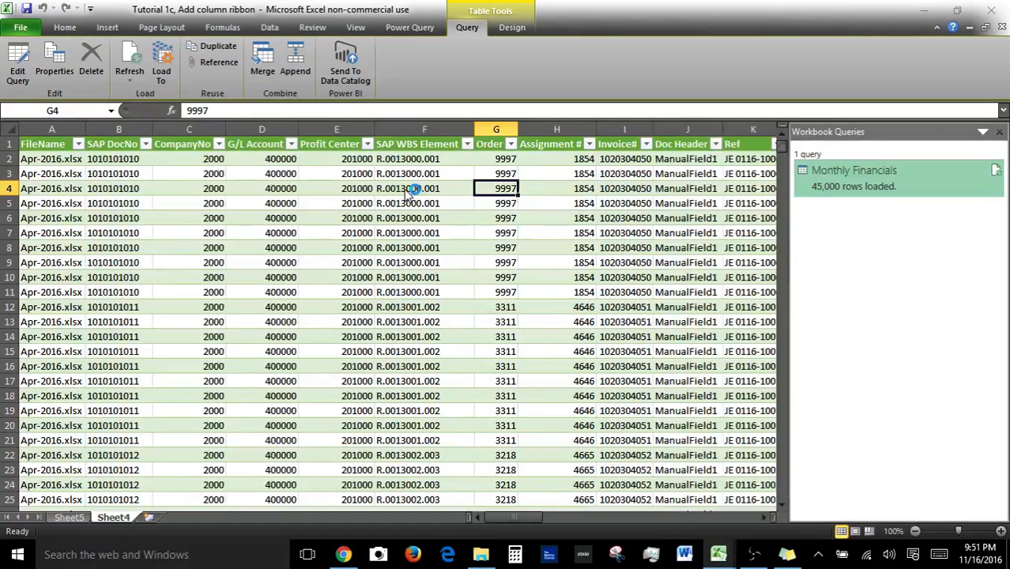
pyautogui.click(413, 248)
pyautogui.click(607, 362)
pyautogui.keyDown('ctrl'); pyautogui.click(67, 517); pyautogui.keyUp('ctrl')
pyautogui.rightClick(66, 516)
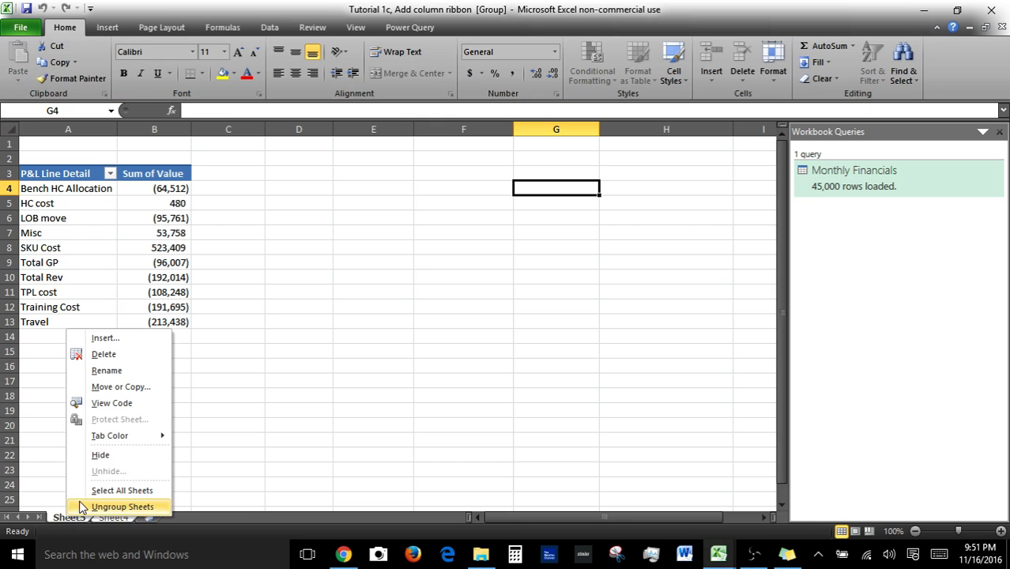
pyautogui.click(283, 421)
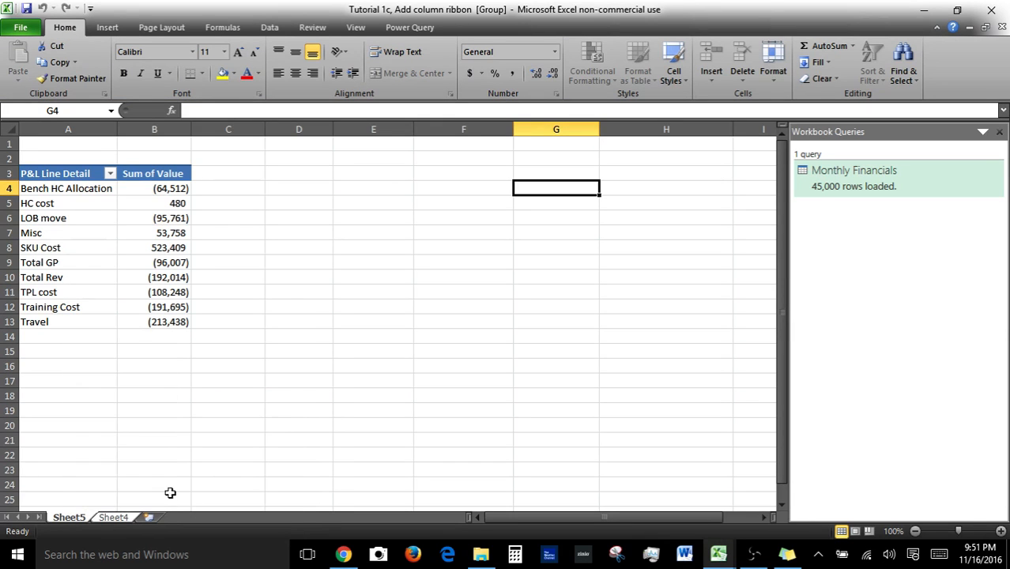
pyautogui.click(122, 518)
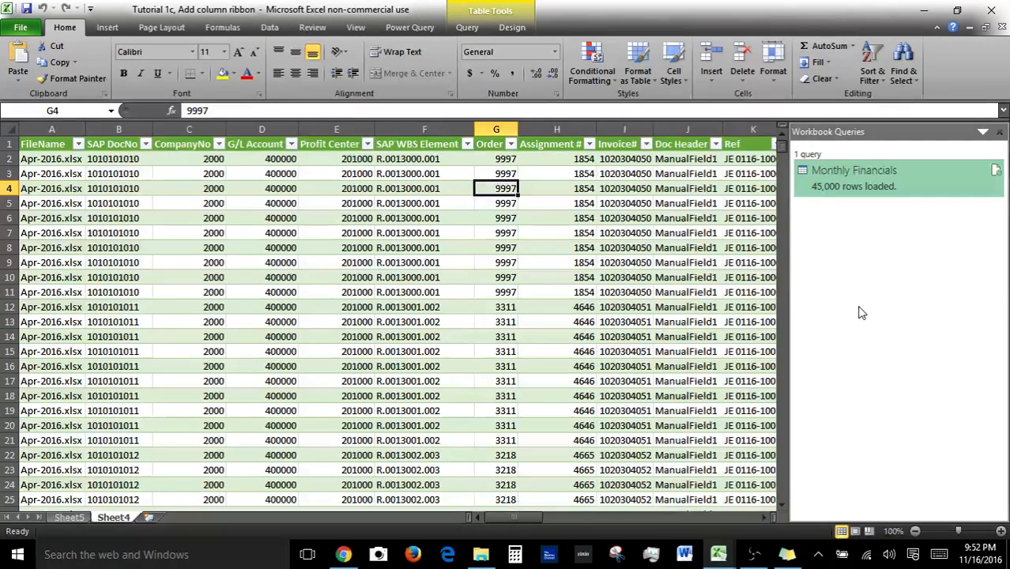
# Open the Load To dialog from the query's pane menu and cancel it.
pyautogui.rightClick(857, 190)
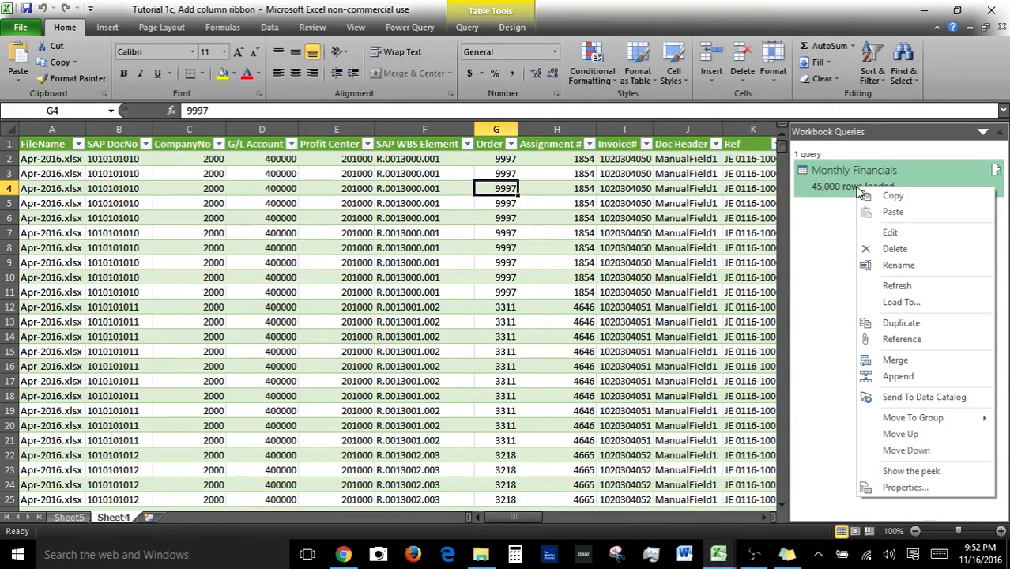
pyautogui.click(902, 303)
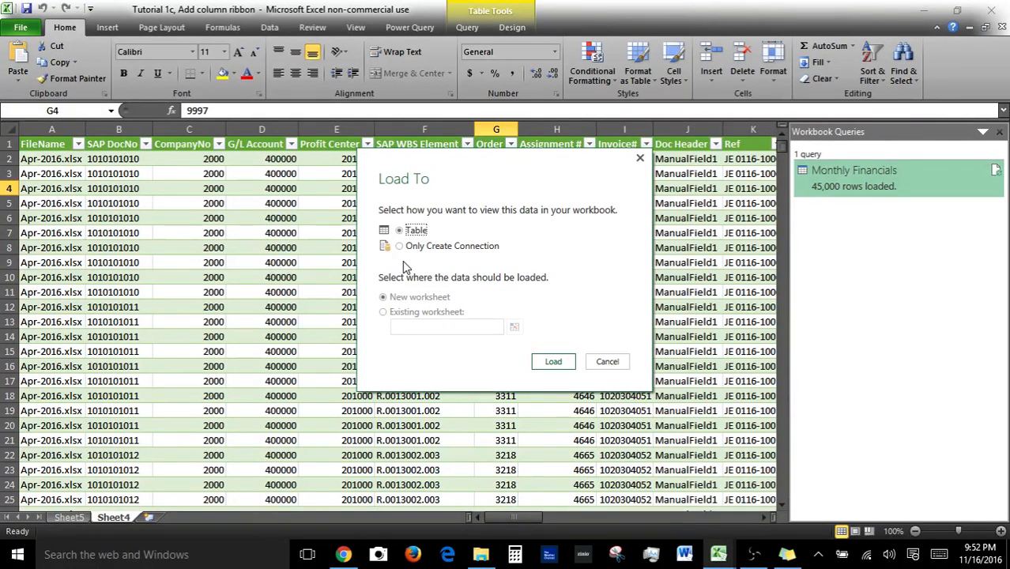
pyautogui.click(609, 363)
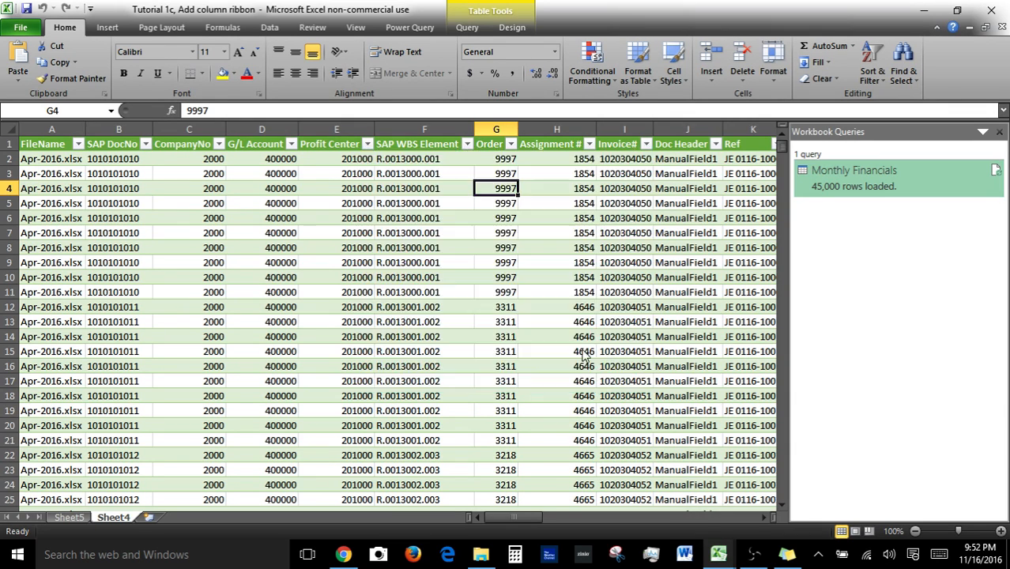
# Compare the Query, Design and Power Query ribbons for the loaded query table.
pyautogui.click(466, 28)
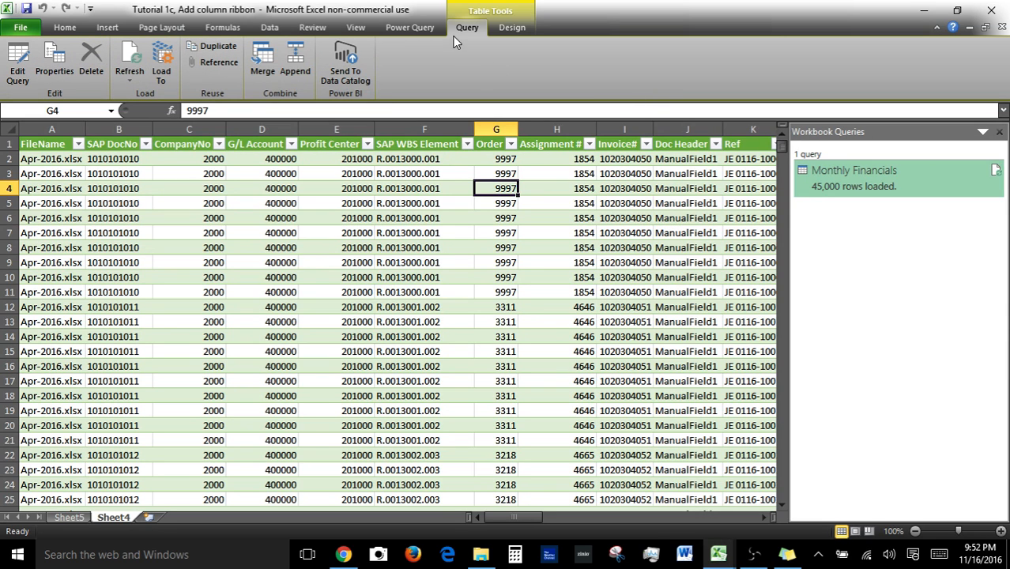
pyautogui.click(513, 27)
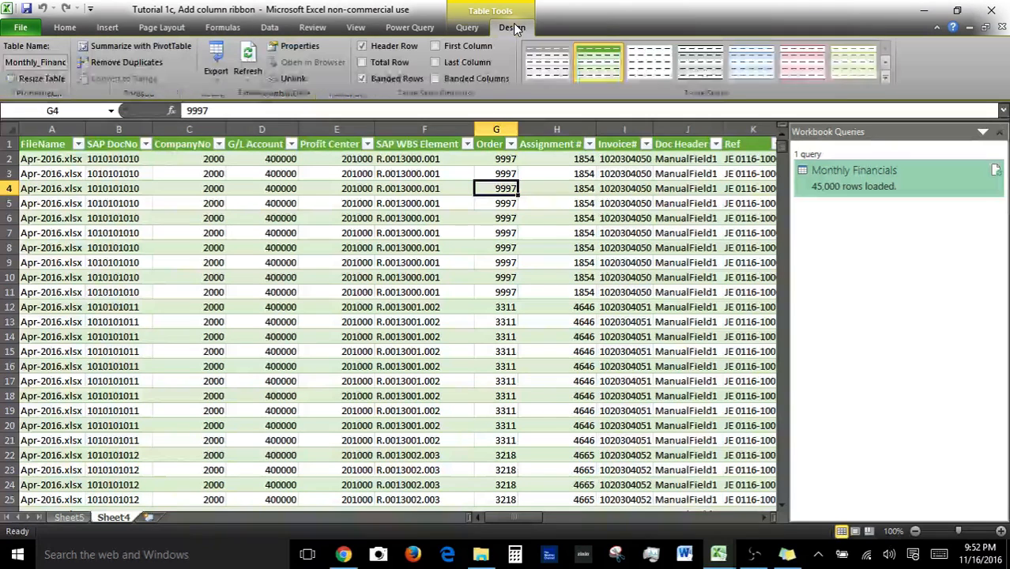
pyautogui.click(419, 28)
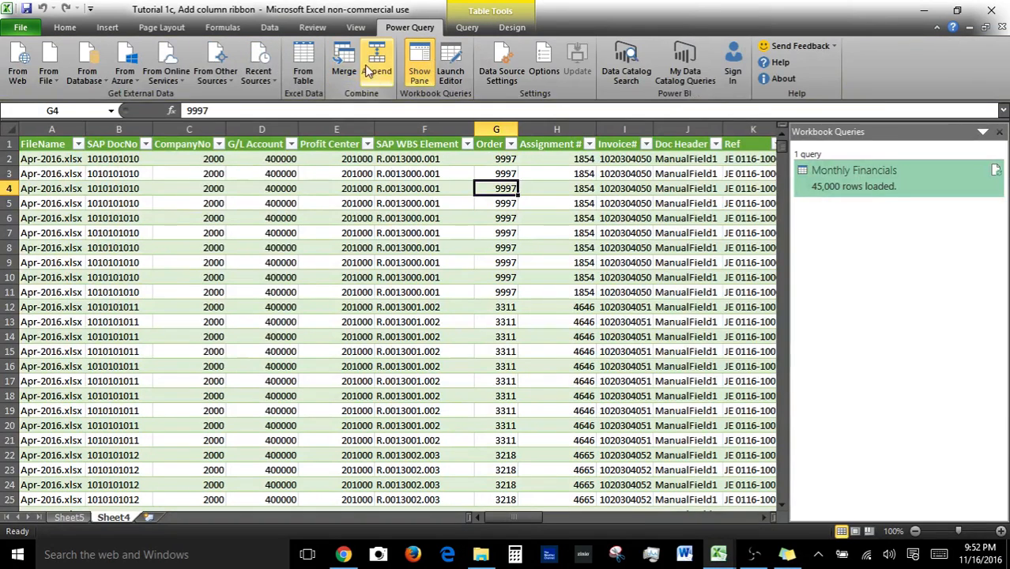
pyautogui.click(467, 26)
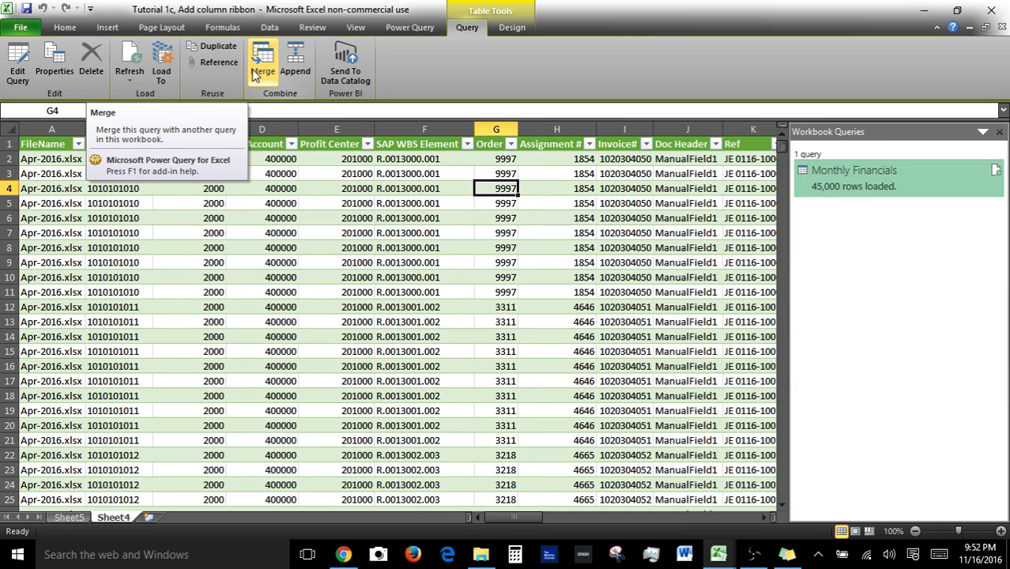
# Apply a pink banded table style to the Monthly Financials table from the Design ribbon.
pyautogui.click(521, 29)
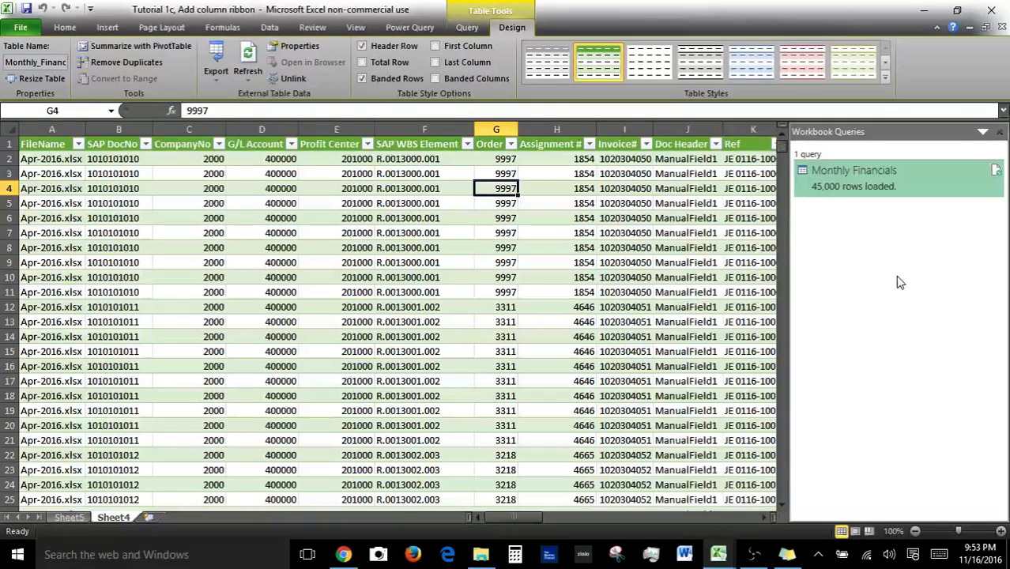
pyautogui.click(547, 62)
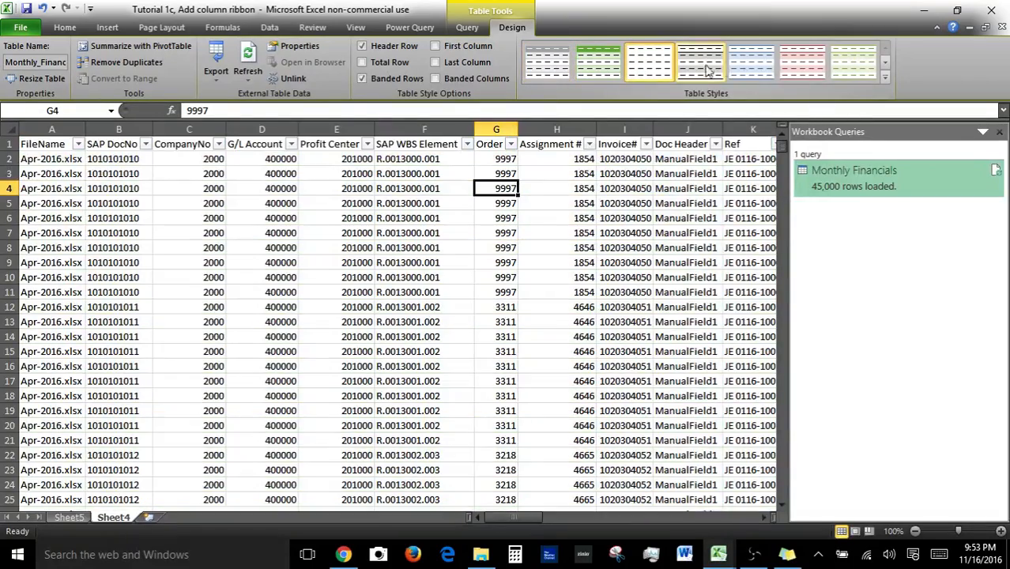
pyautogui.click(803, 63)
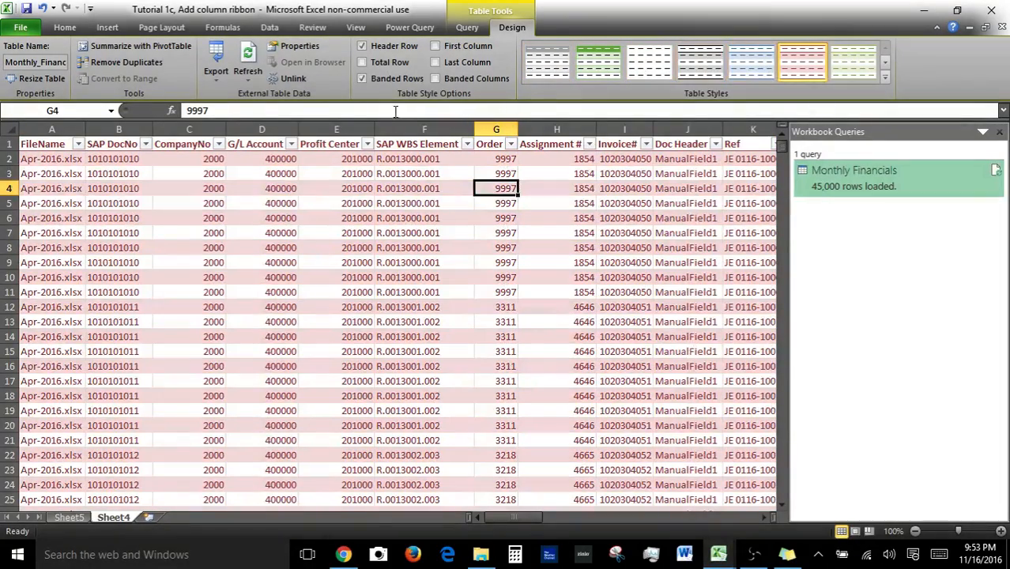
pyautogui.click(361, 46)
# Toggle the Last Column and First Column table style options while viewing the table's last columns.
pyautogui.moveTo(518, 519); pyautogui.dragTo(795, 535)
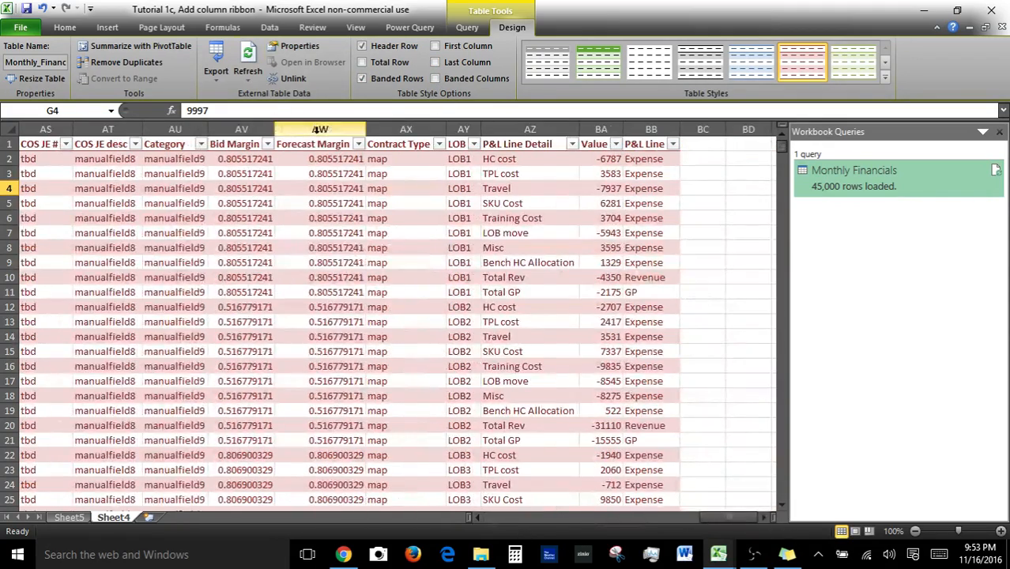
pyautogui.click(437, 62)
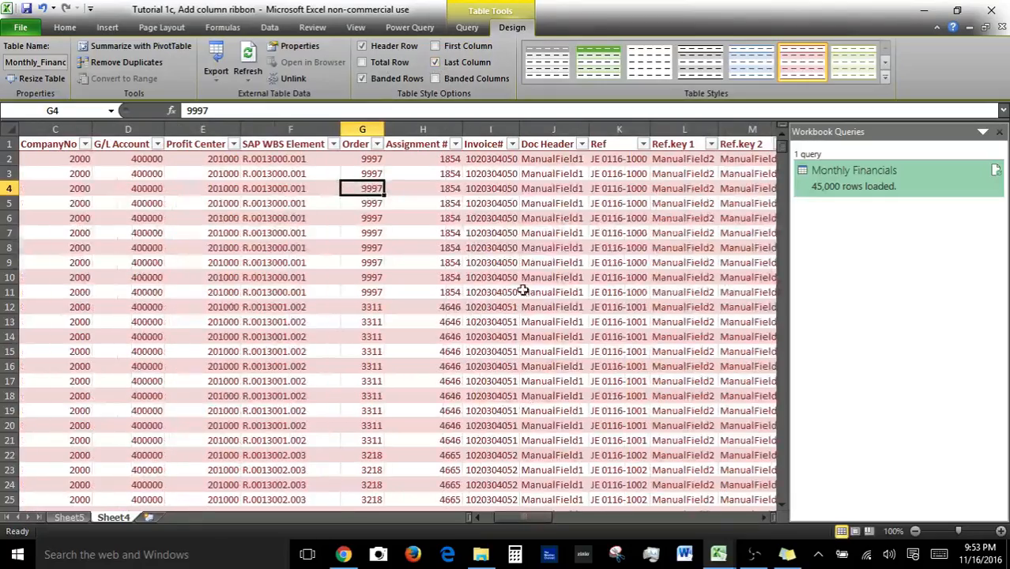
pyautogui.moveTo(541, 520); pyautogui.dragTo(630, 535)
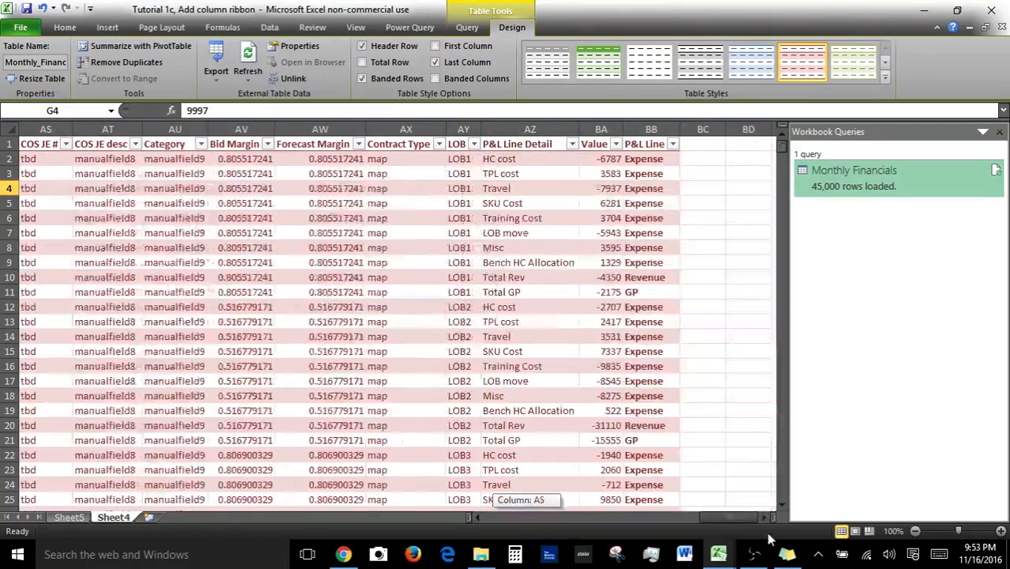
pyautogui.click(435, 62)
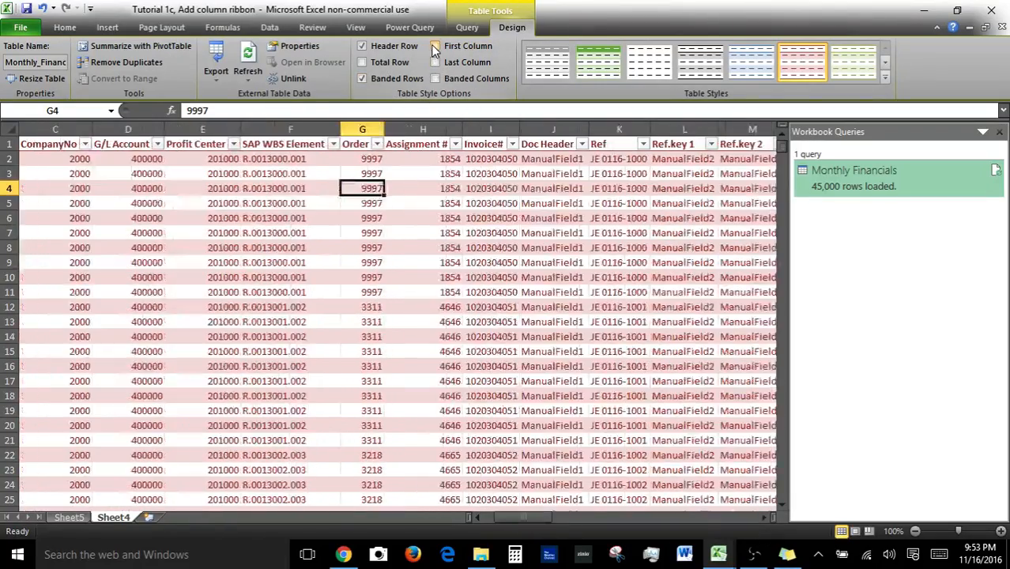
pyautogui.click(434, 47)
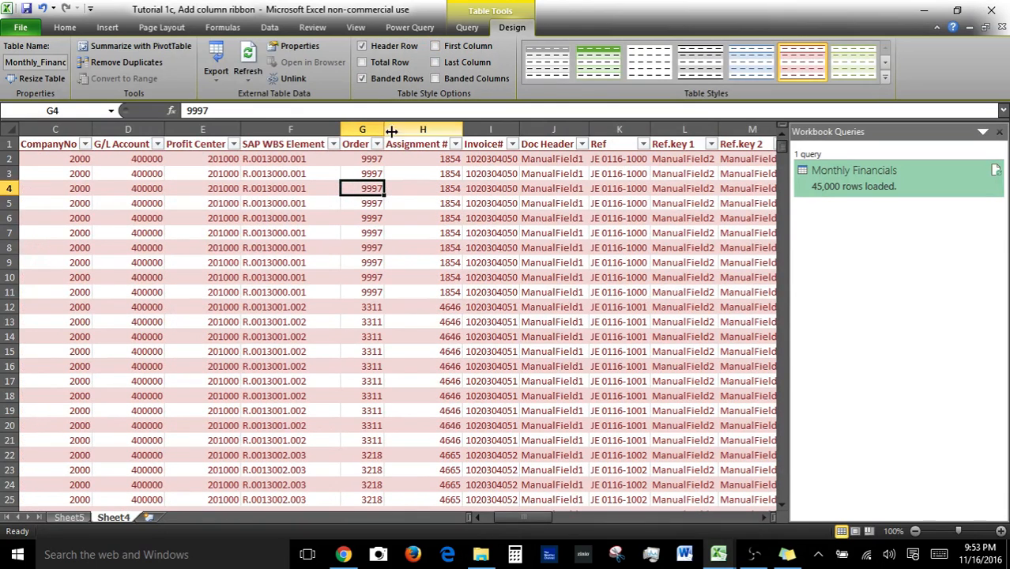
# Open the table's External Data Properties, tick Include row numbers and Preserve column sort/filter/layout, and cancel.
pyautogui.click(297, 47)
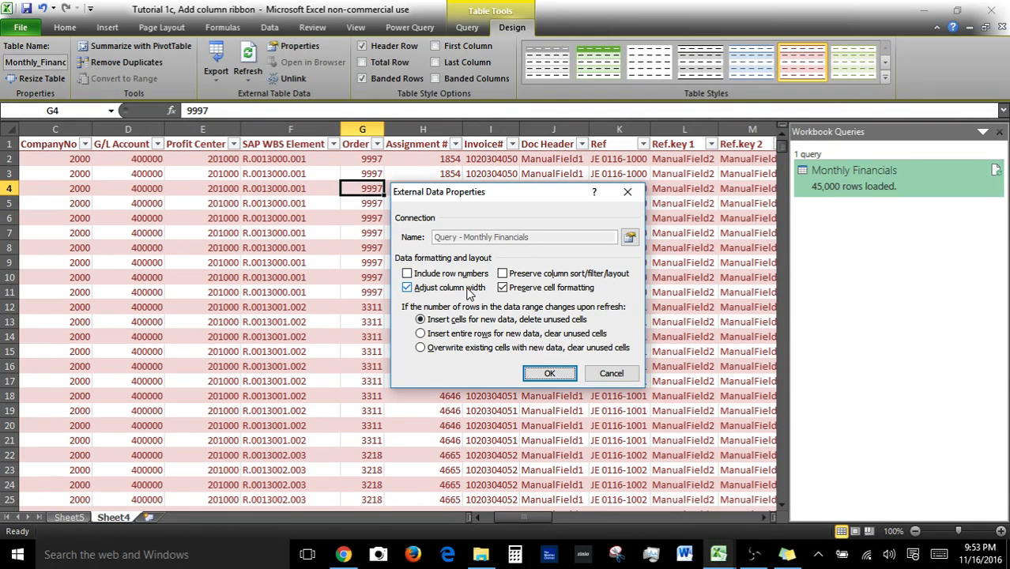
pyautogui.click(407, 273)
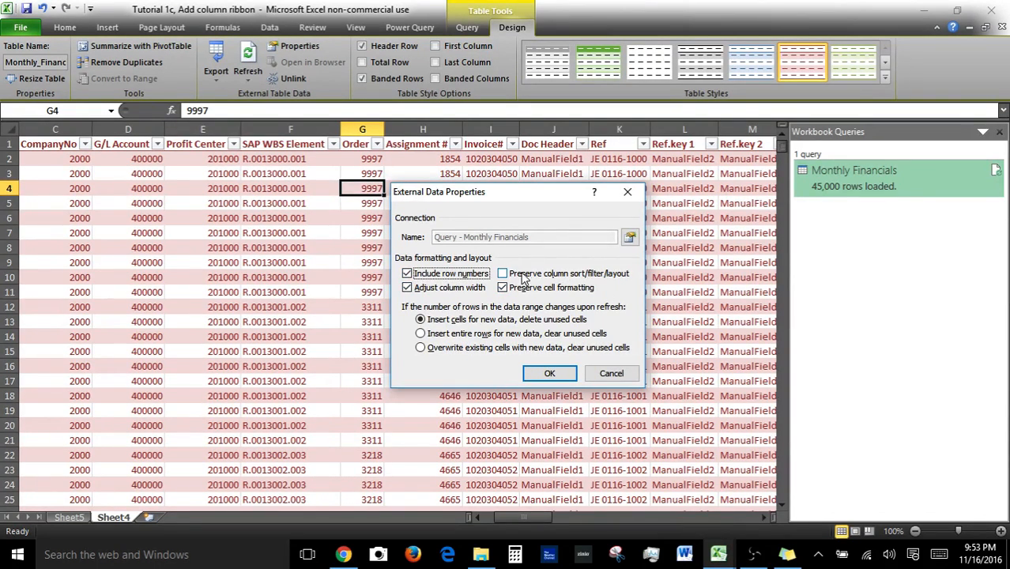
pyautogui.click(504, 274)
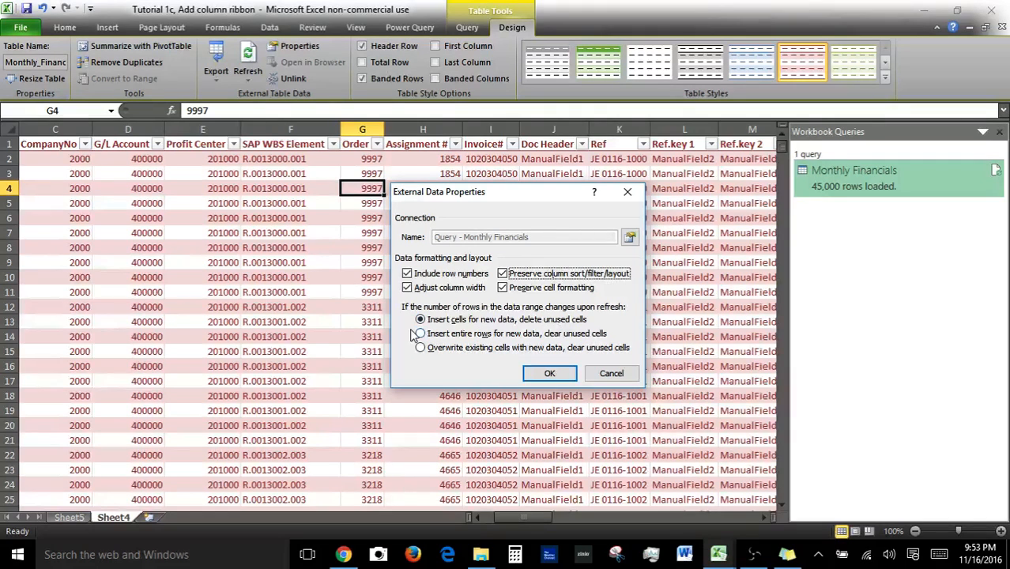
pyautogui.click(601, 378)
# Select the whole sheet and delete its contents, keeping the query when asked.
pyautogui.click(277, 348)
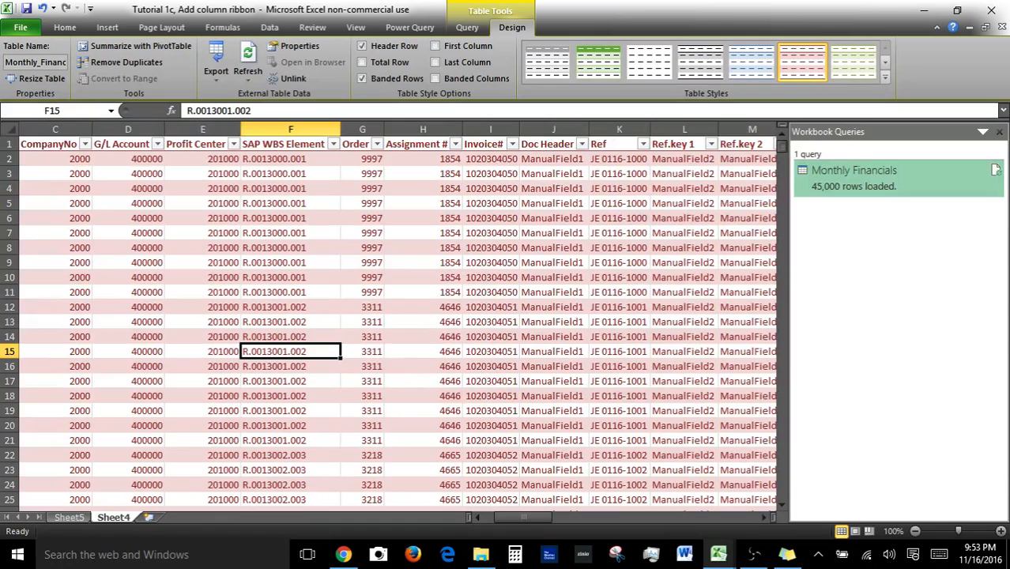
pyautogui.click(12, 128)
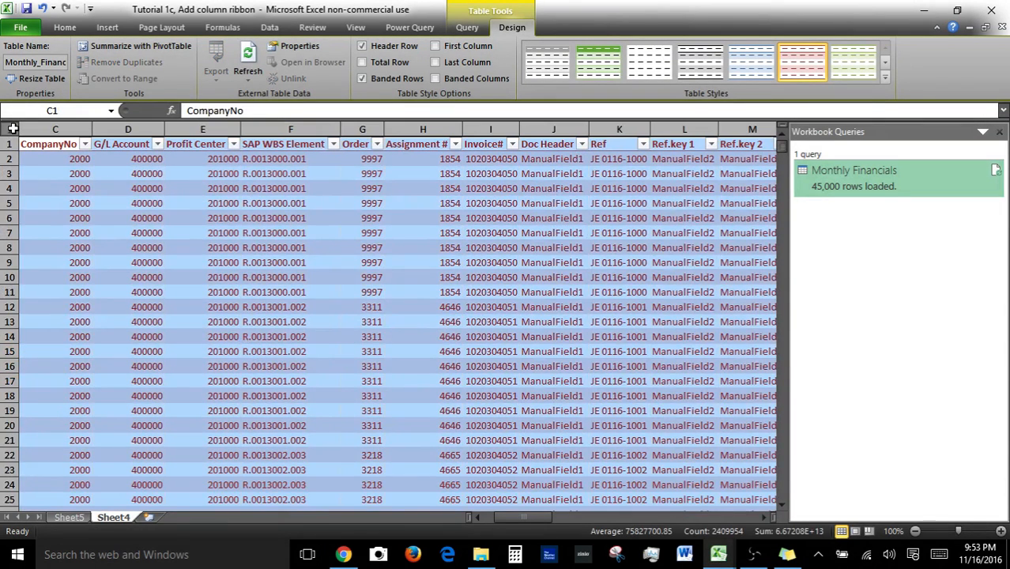
pyautogui.press('Delete')
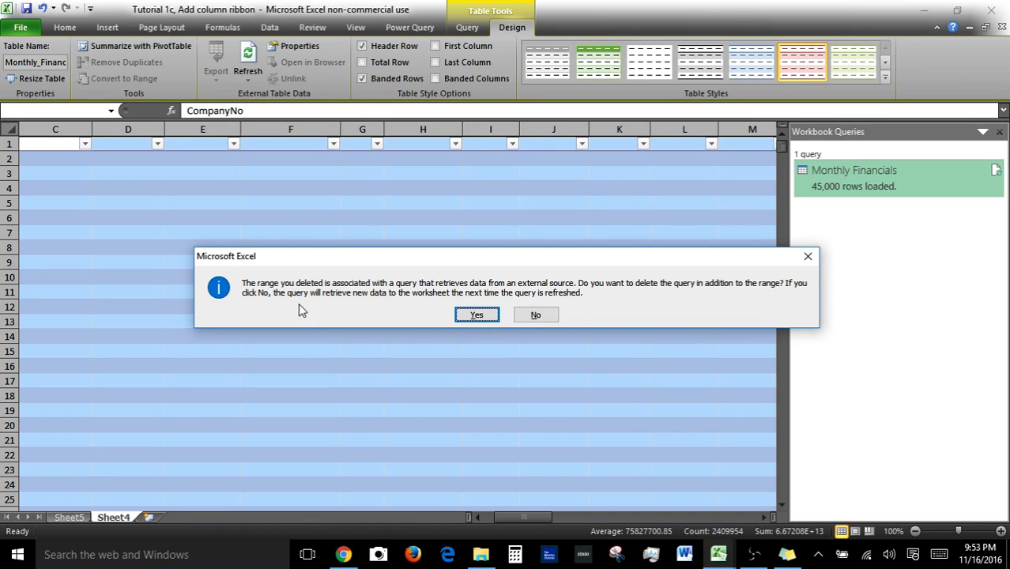
pyautogui.click(528, 315)
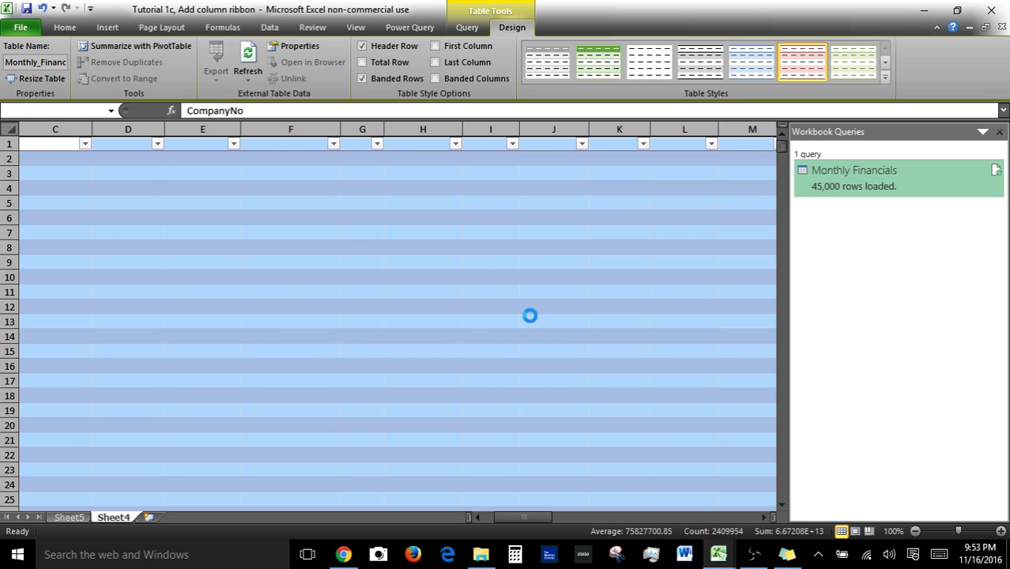
# Refresh the Monthly Financials query from the Workbook Queries pane to reload the table data.
pyautogui.click(490, 305)
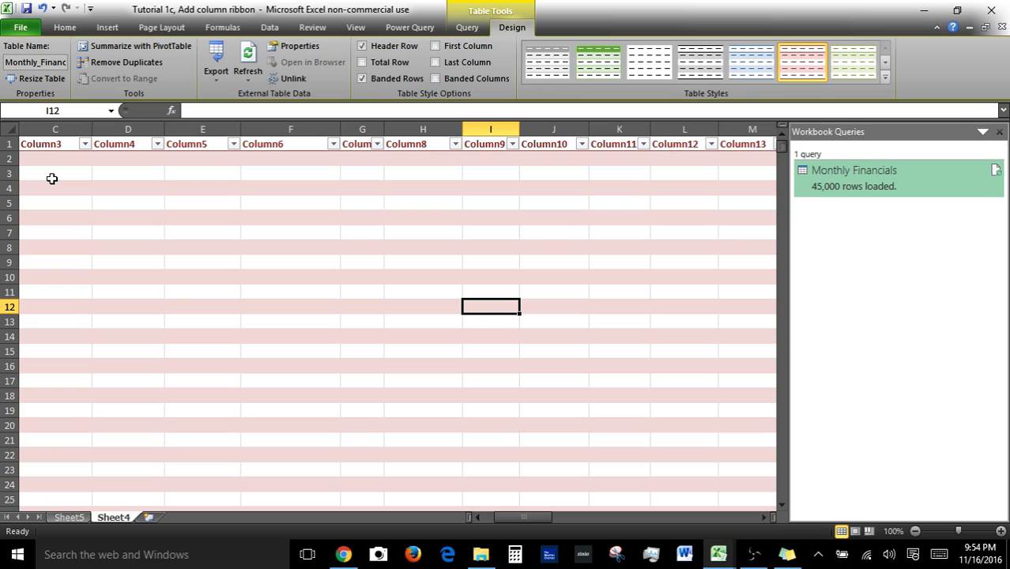
pyautogui.rightClick(851, 170)
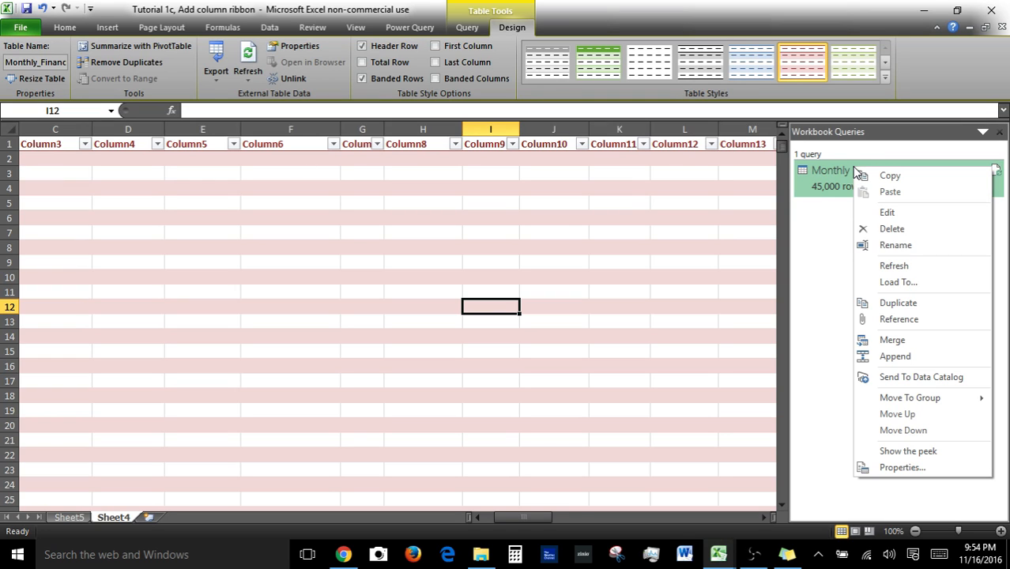
pyautogui.click(909, 266)
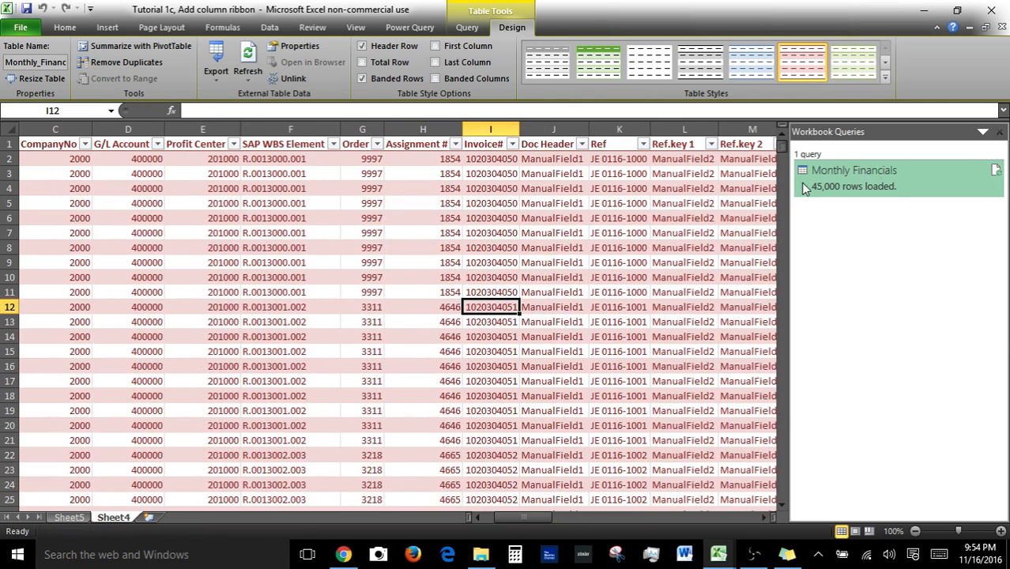
# Start unlinking the table from its query and cancel the confirmation.
pyautogui.click(199, 223)
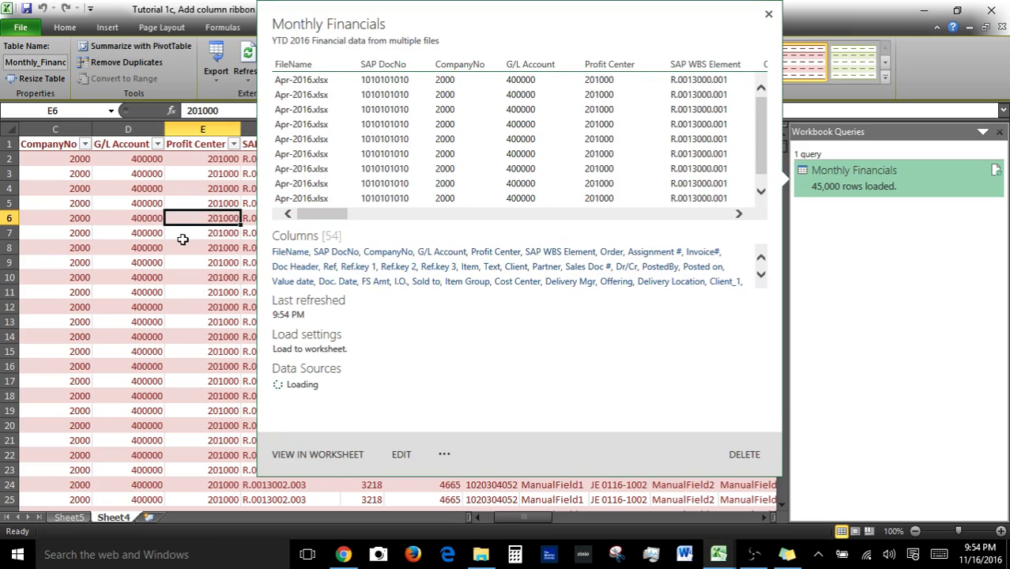
pyautogui.click(177, 235)
pyautogui.click(184, 189)
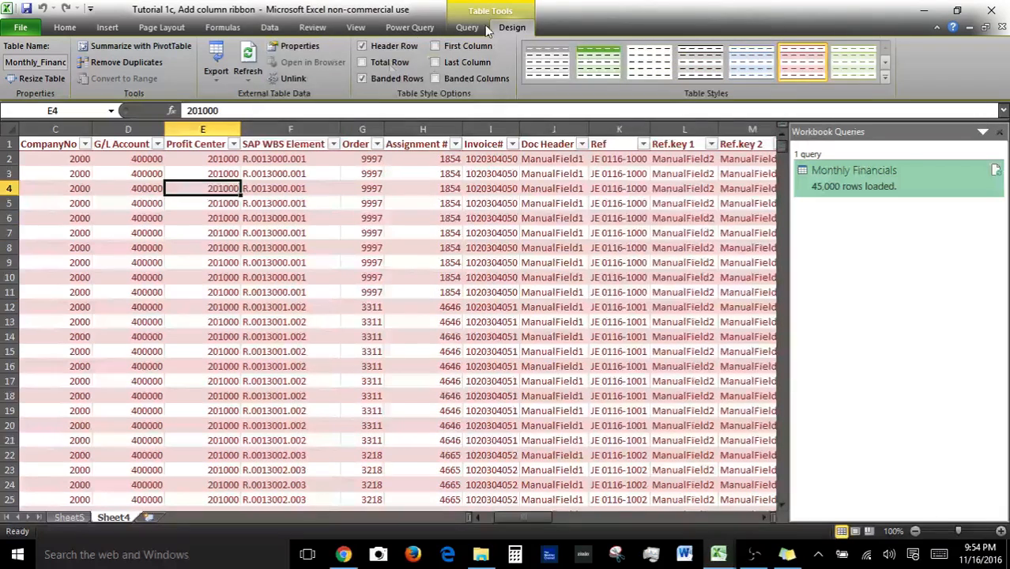
pyautogui.click(297, 82)
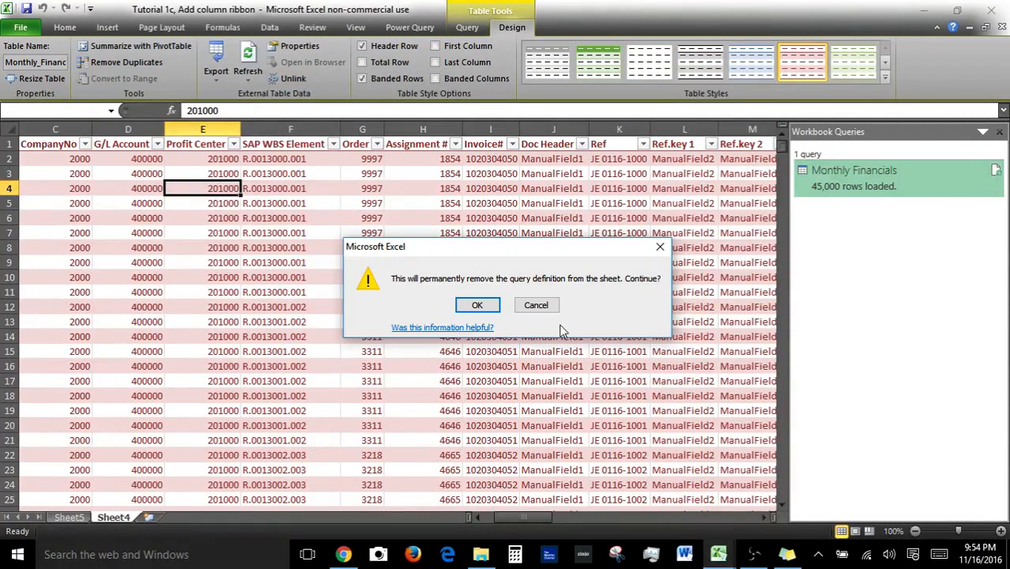
pyautogui.click(537, 307)
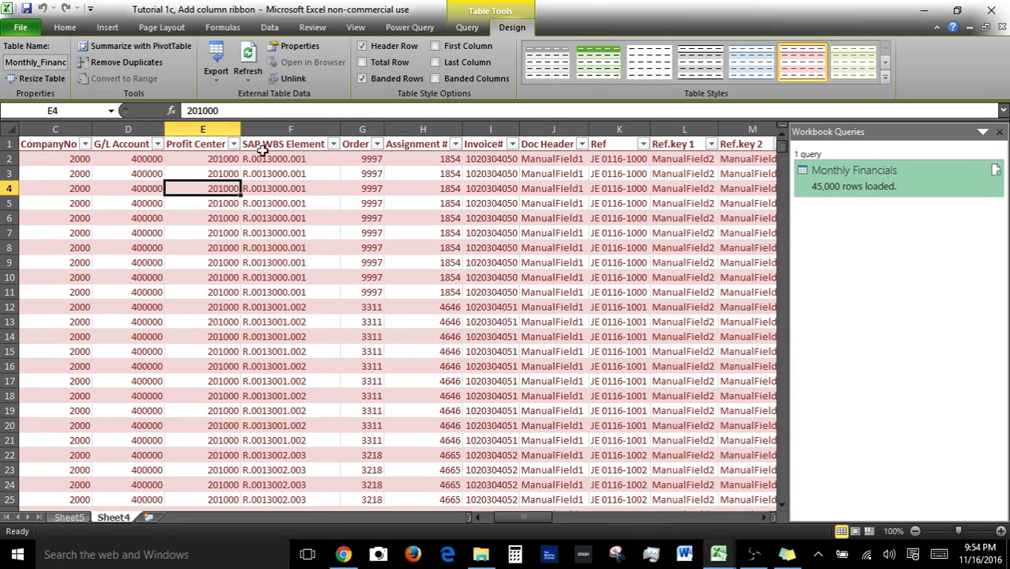
# Open the table's Refresh and Export drop-down menus and close them without choosing anything.
pyautogui.click(253, 82)
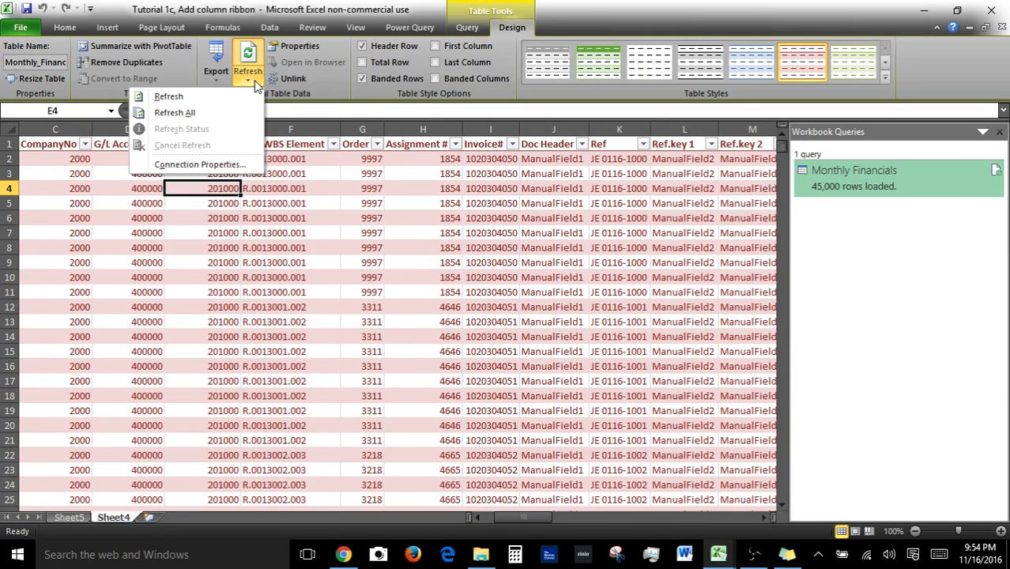
pyautogui.click(211, 77)
pyautogui.click(211, 78)
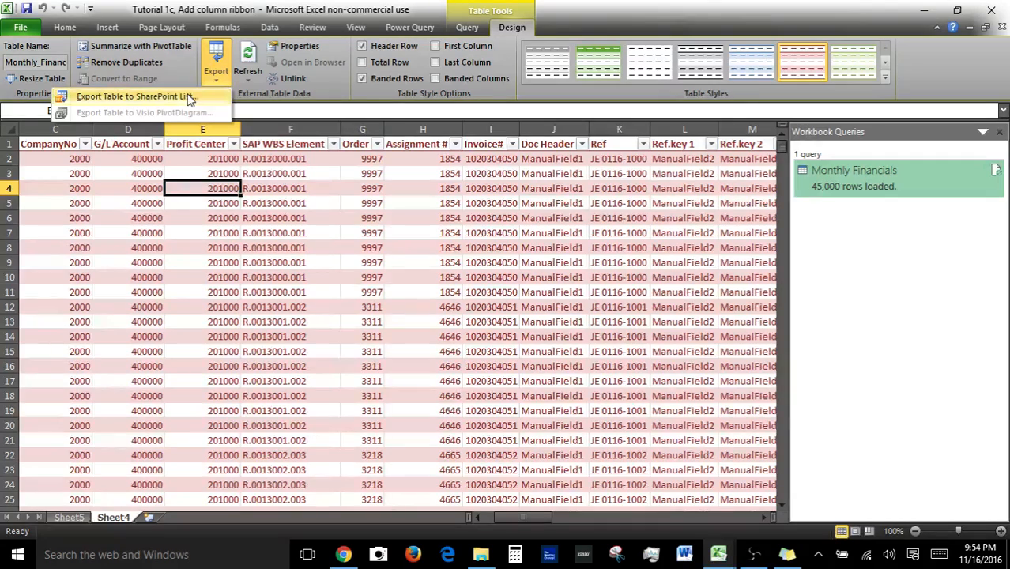
pyautogui.press('Escape')
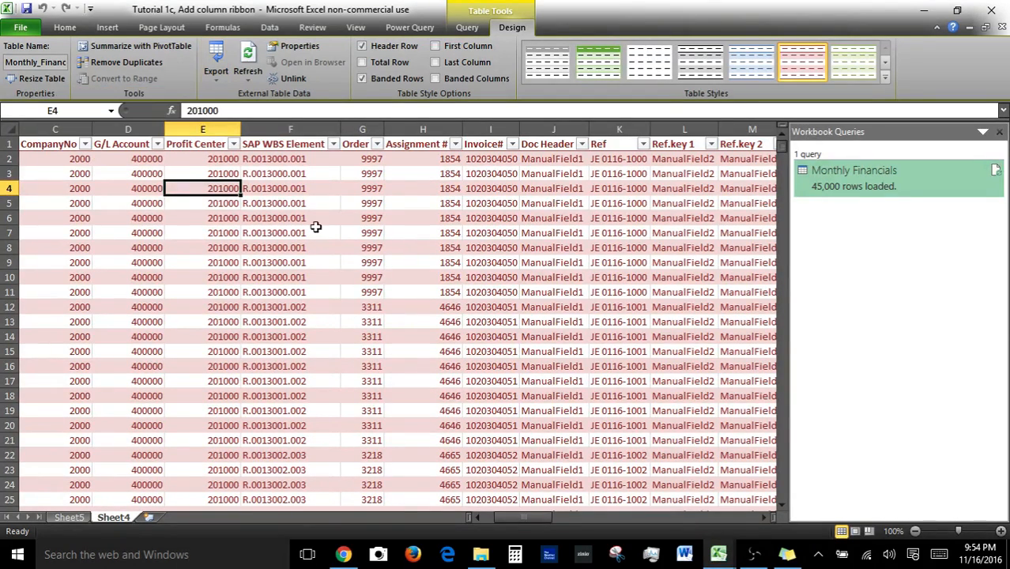
# Open the Create PivotTable and Resize Table dialogs for the table, cancelling both.
pyautogui.click(154, 47)
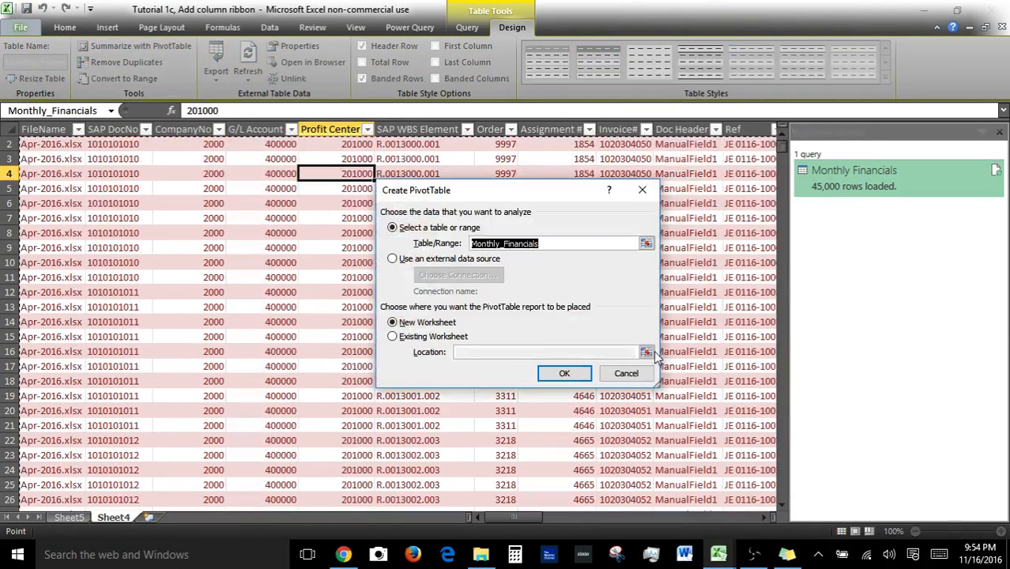
pyautogui.click(630, 372)
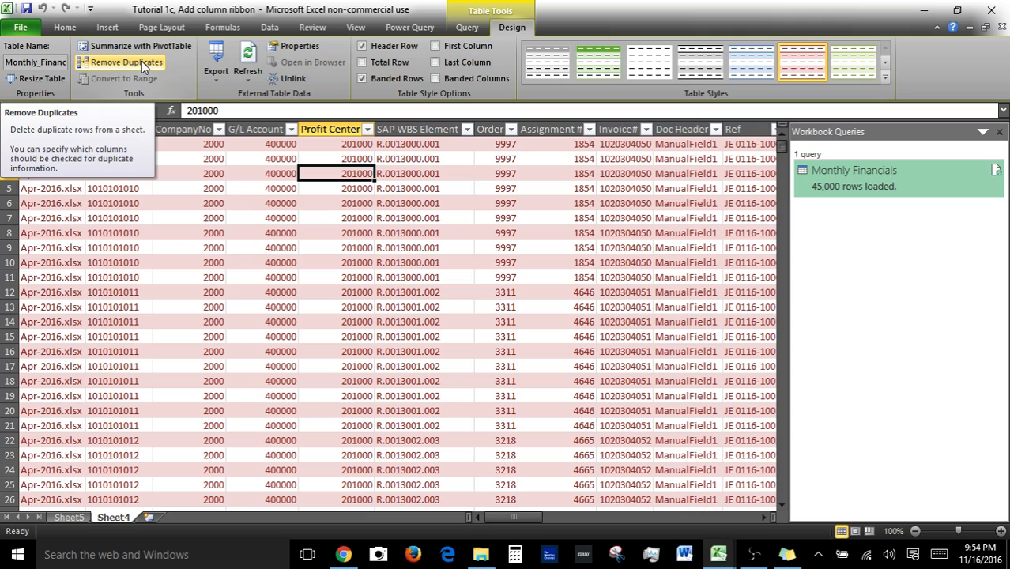
pyautogui.click(43, 79)
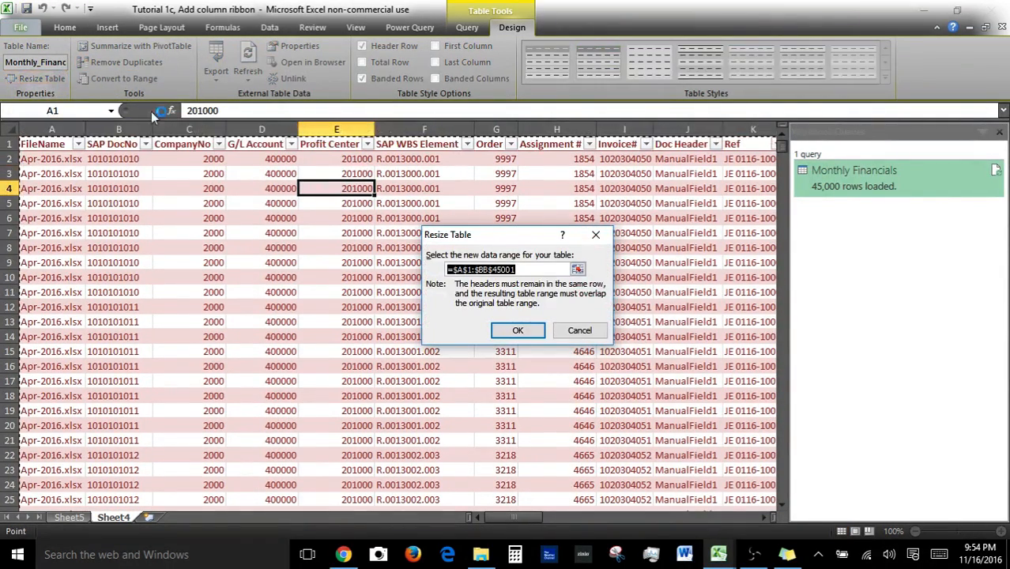
pyautogui.click(579, 330)
# Inspect the table name, the query's peek preview, and the Query and Power Query ribbons.
pyautogui.click(407, 247)
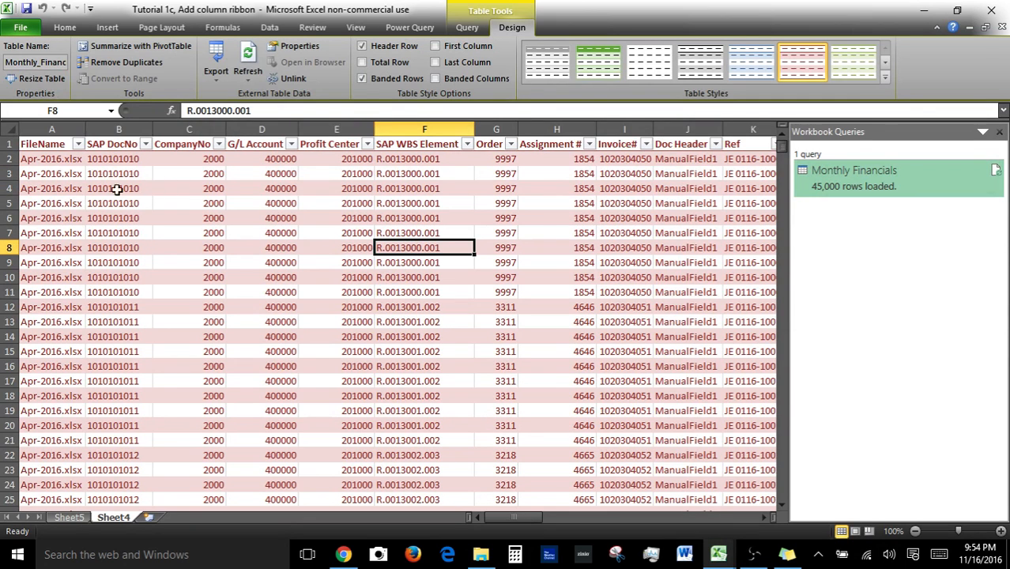
pyautogui.click(36, 62)
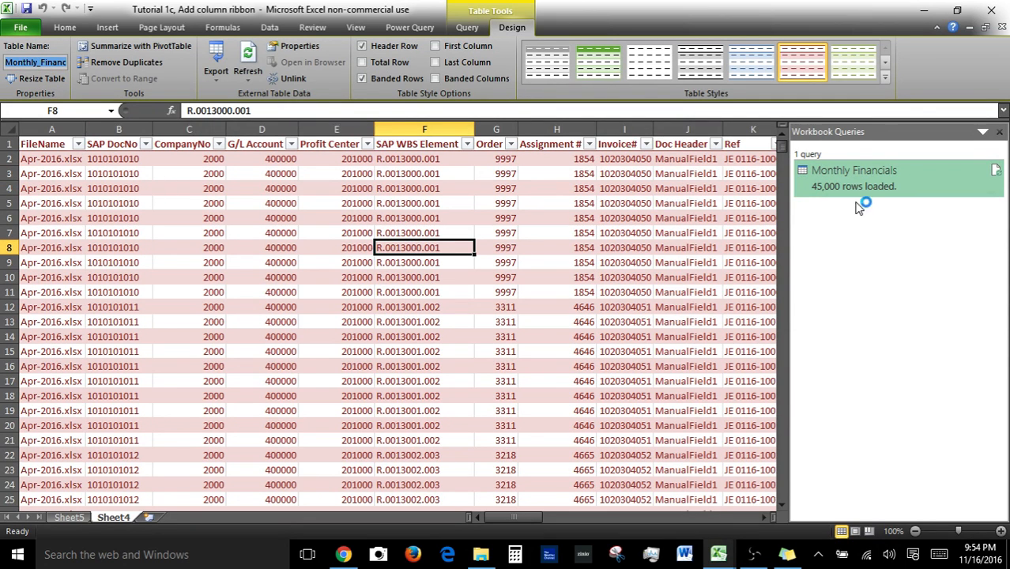
pyautogui.moveTo(868, 182)
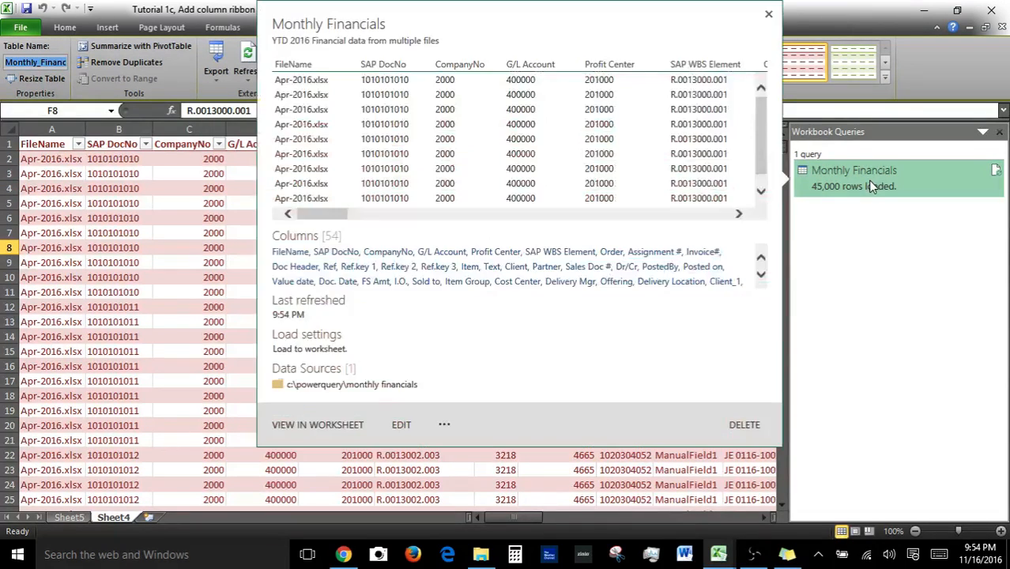
pyautogui.click(89, 204)
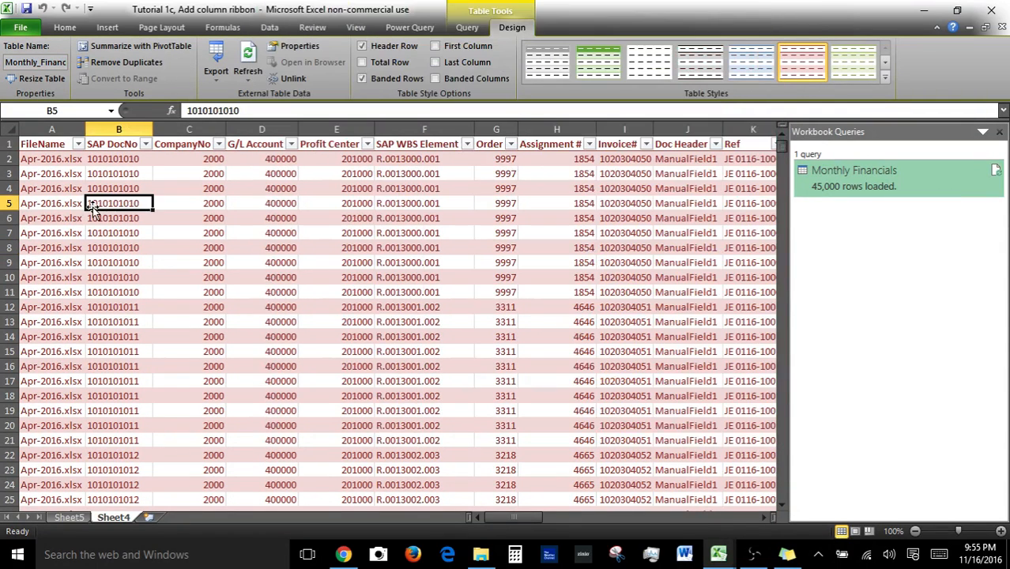
pyautogui.click(467, 31)
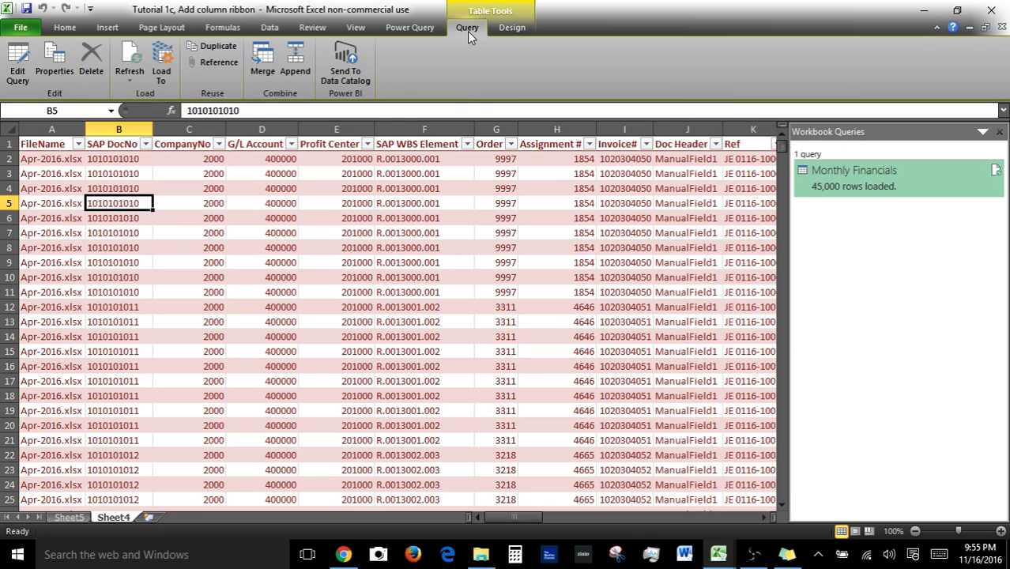
pyautogui.click(410, 31)
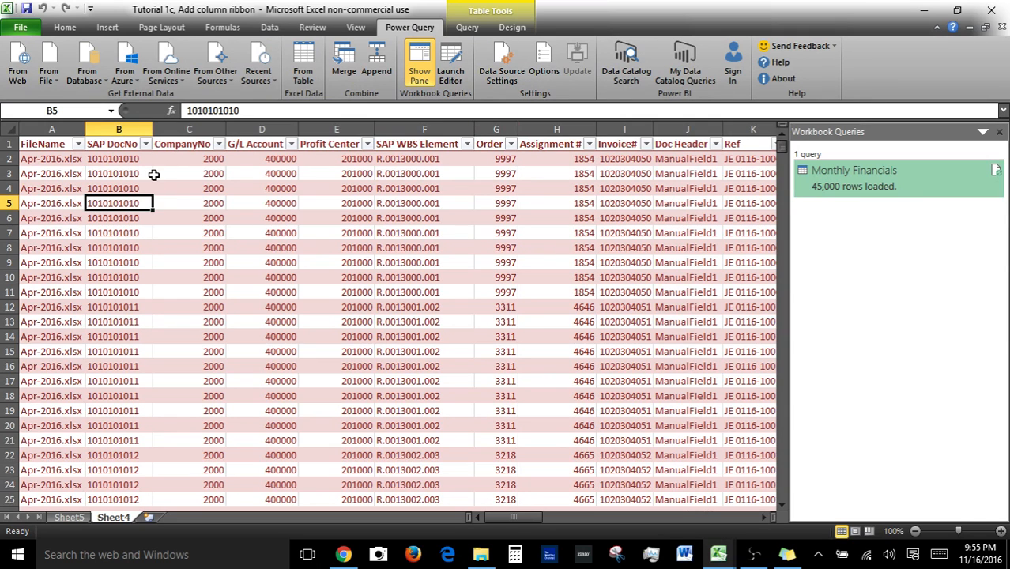
# Switch back and forth between the table's Query and Design ribbons to compare their commands.
pyautogui.click(479, 30)
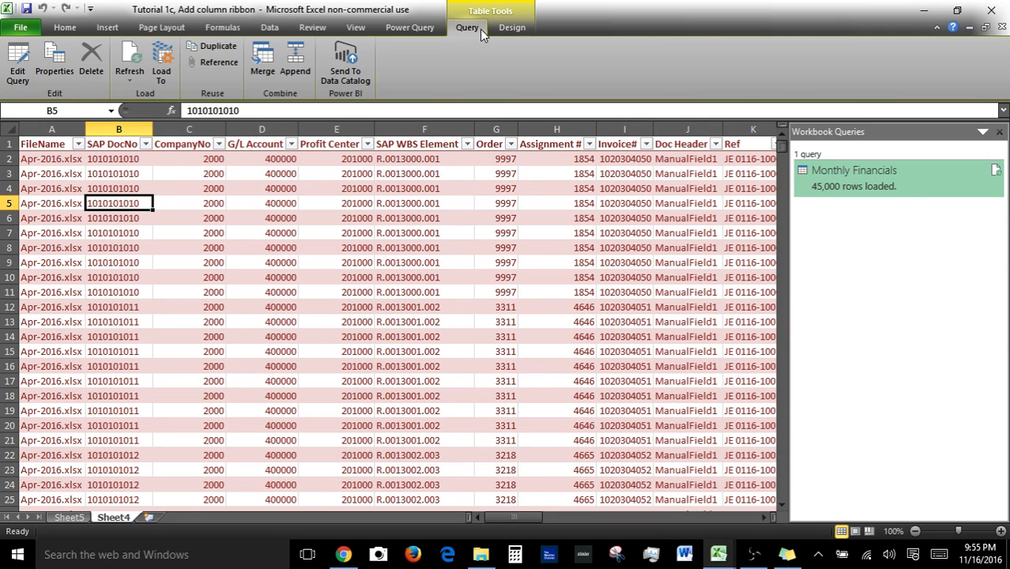
pyautogui.click(514, 30)
pyautogui.click(473, 26)
pyautogui.click(514, 34)
pyautogui.click(469, 34)
# Open the Monthly Financials query in the Query Editor and browse its Add Column, View and Transform ribbons.
pyautogui.rightClick(866, 194)
pyautogui.click(906, 235)
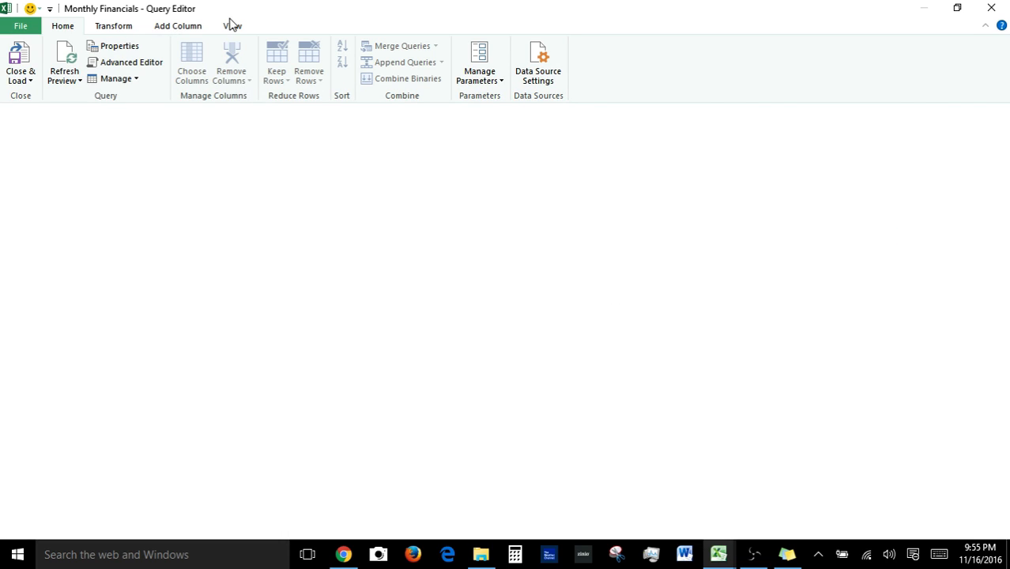
pyautogui.click(179, 26)
pyautogui.click(234, 27)
pyautogui.click(115, 26)
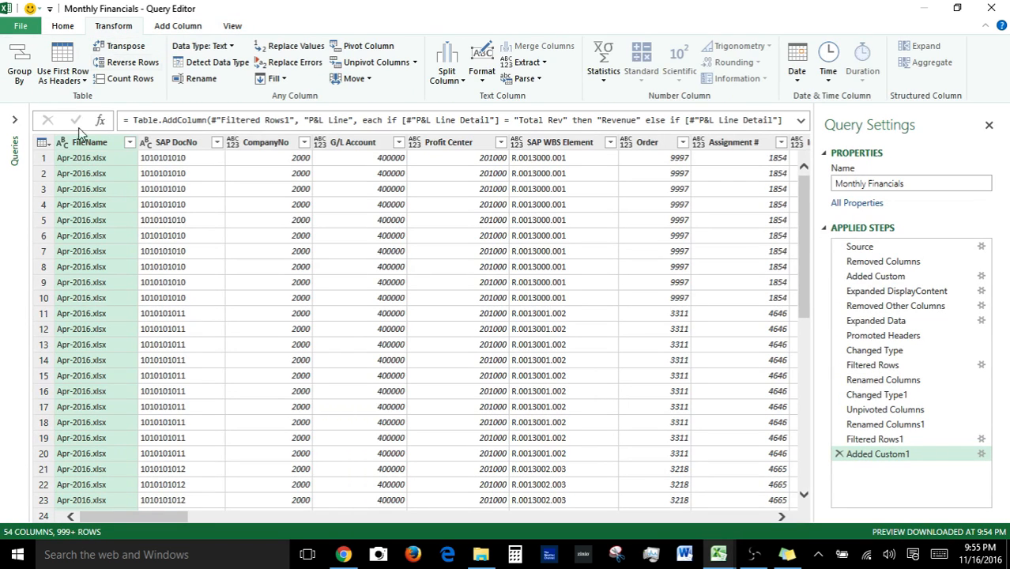
# Expand the Queries pane and select the query's Source applied step.
pyautogui.click(14, 119)
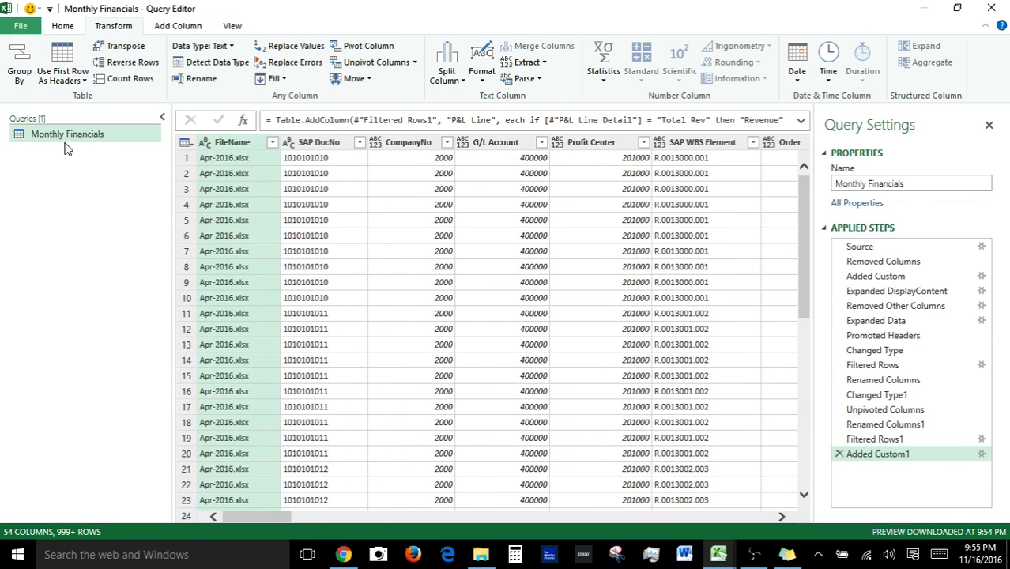
pyautogui.click(913, 247)
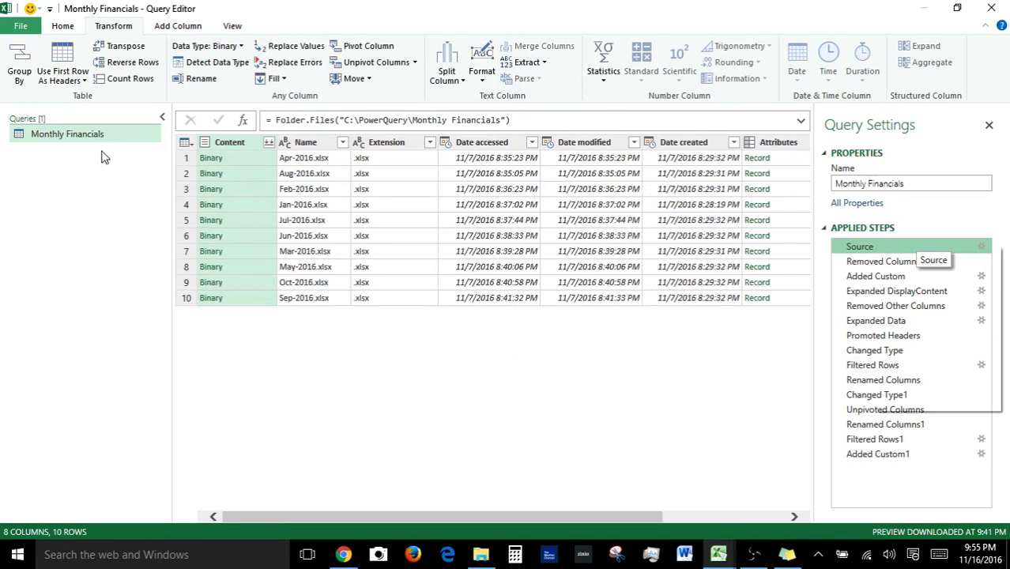
# Open the query's shortcut menu and the editor's File menu, dismissing both without choosing anything.
pyautogui.rightClick(107, 133)
pyautogui.click(27, 31)
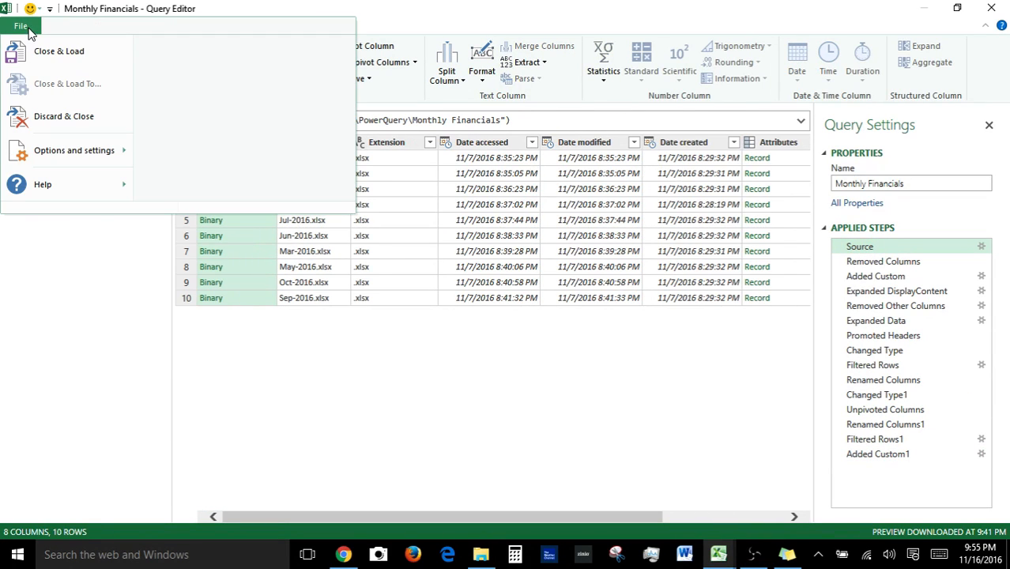
pyautogui.click(885, 3)
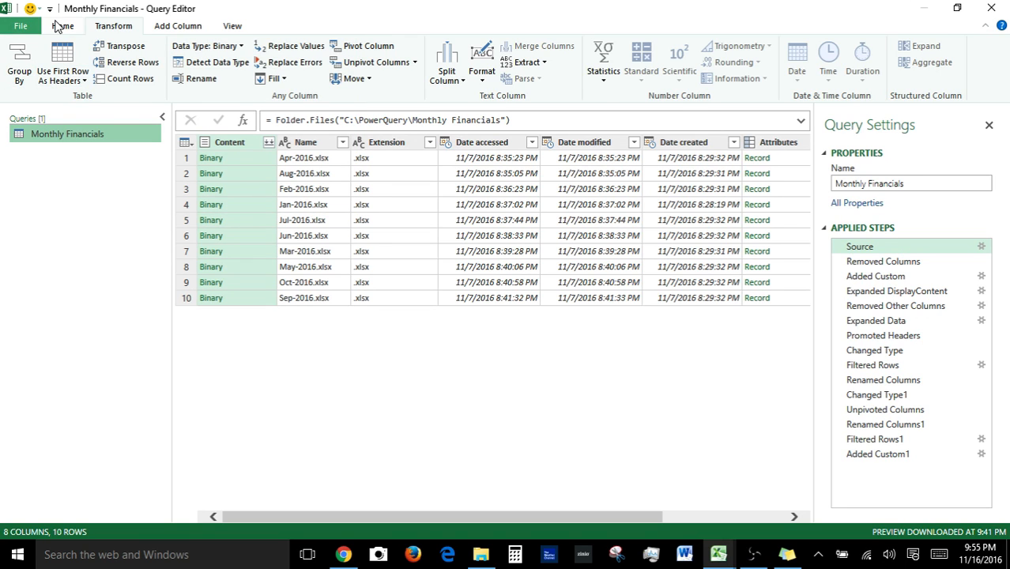
# Close the Query Editor and return to the worksheet, selecting cell J10 in the query table.
pyautogui.click(49, 10)
pyautogui.click(49, 10)
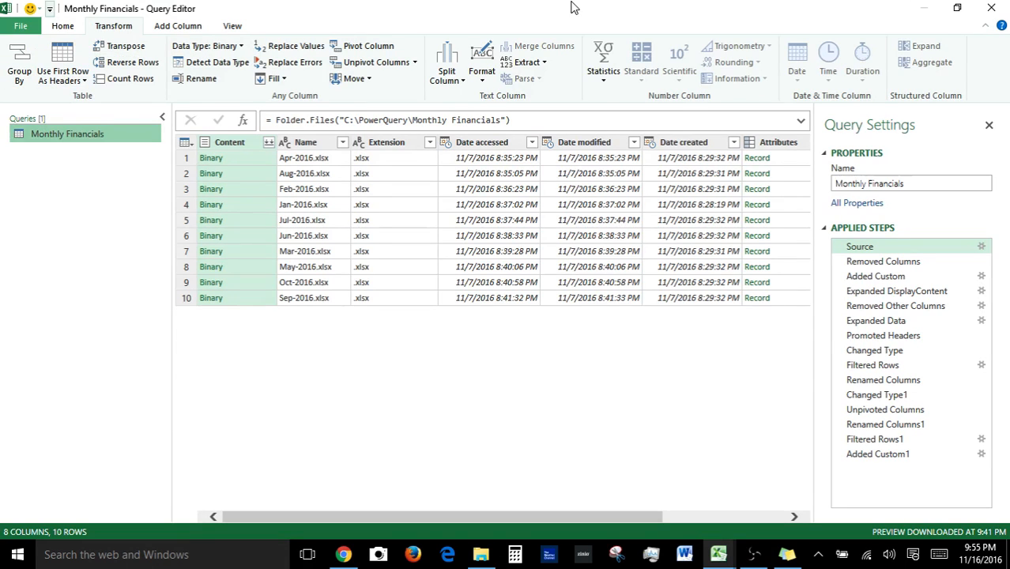
pyautogui.click(990, 10)
pyautogui.click(682, 277)
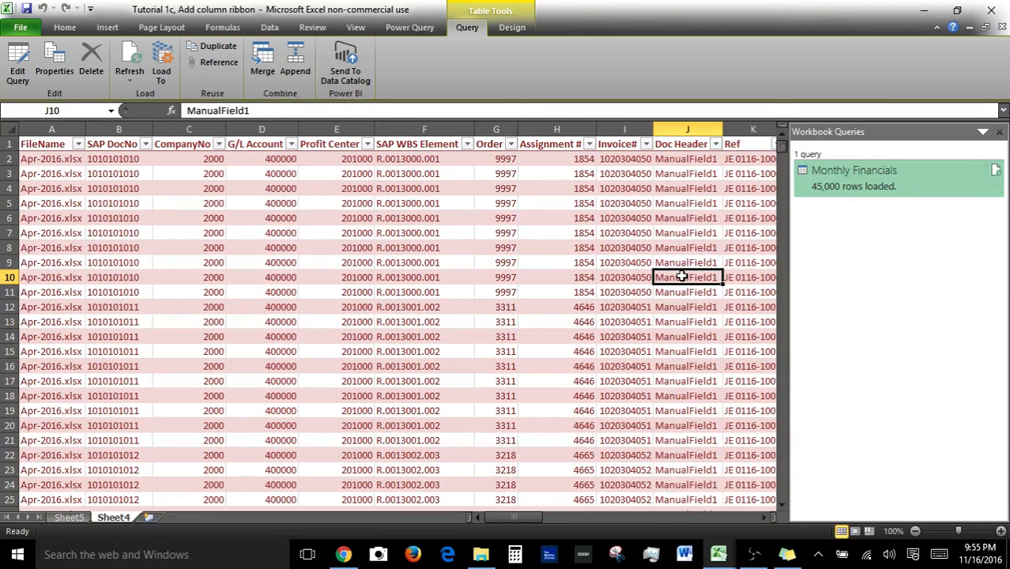